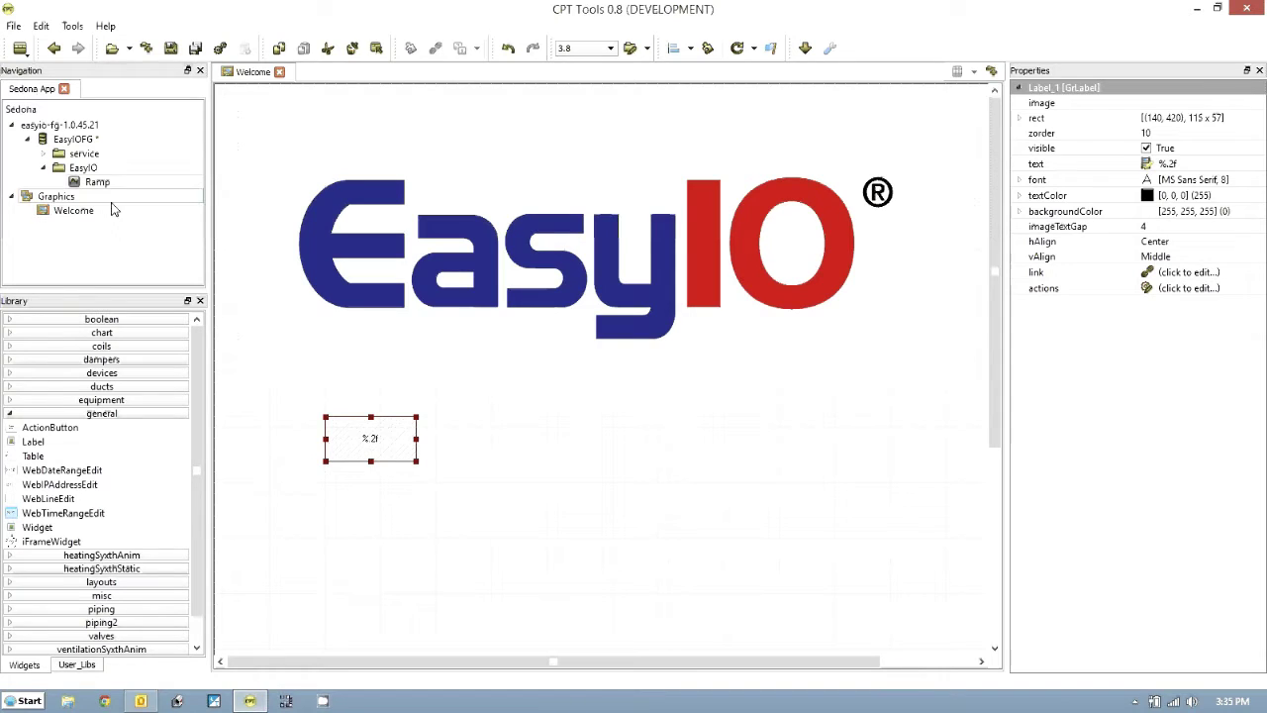
- Examine the Ramp component in the EasyIO folder and the logo widget's image property on the Welcome graphic
double_click(87, 168)
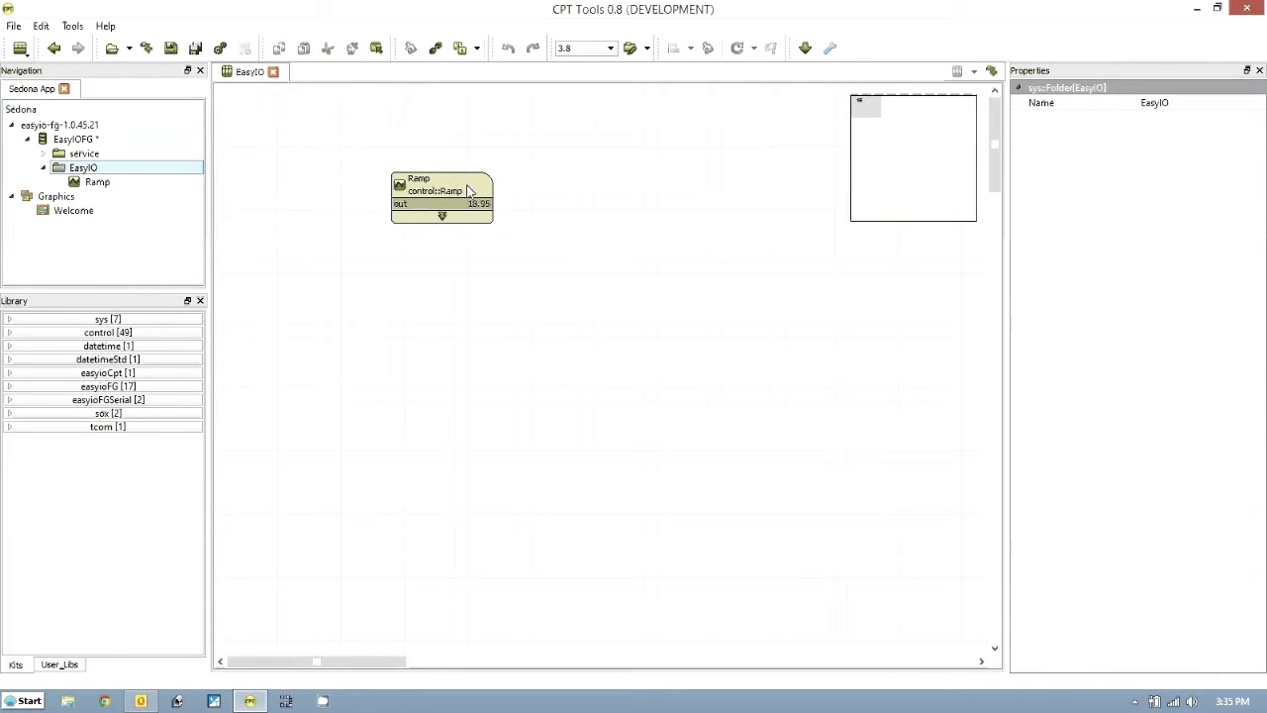
double_click(85, 212)
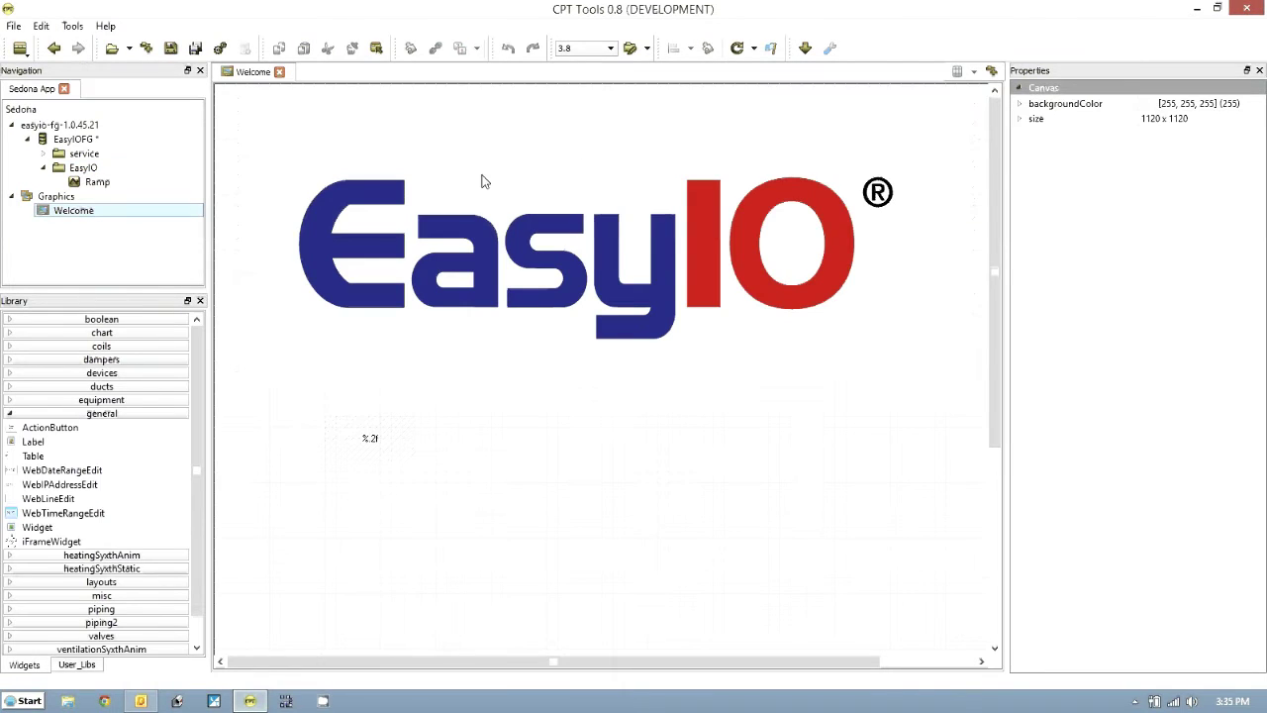
click(515, 238)
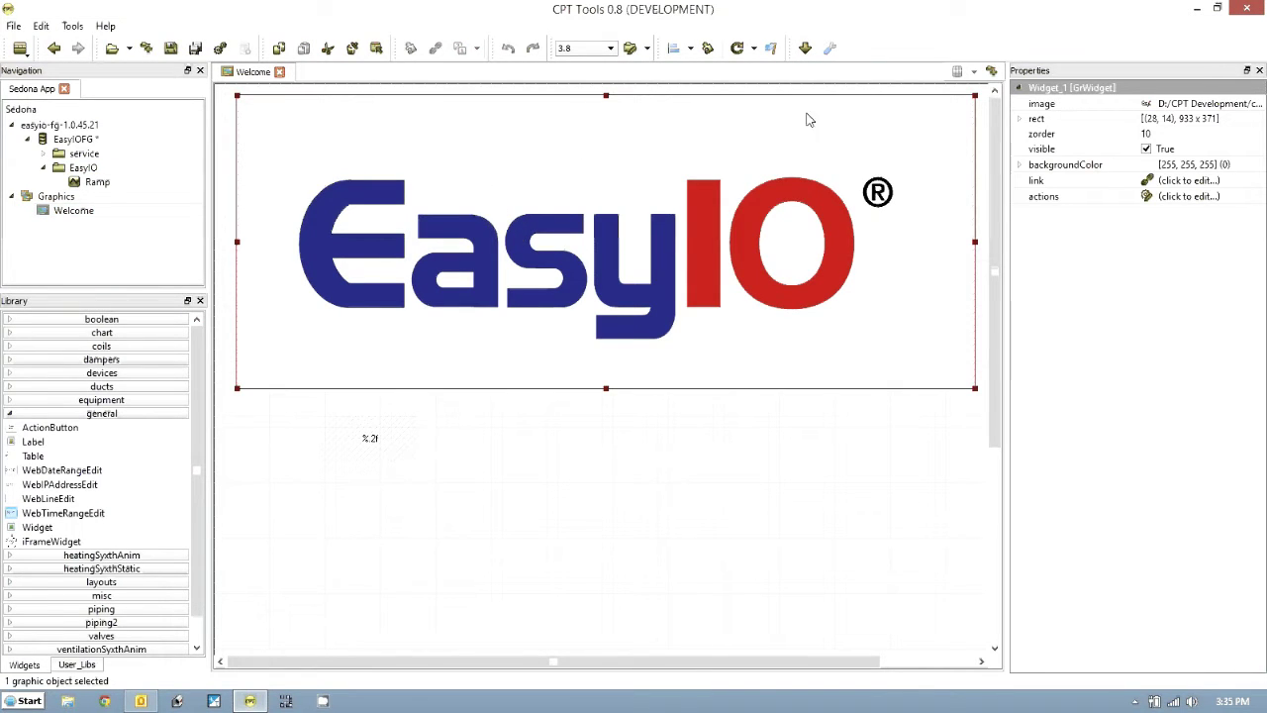
click(1255, 107)
click(1255, 107)
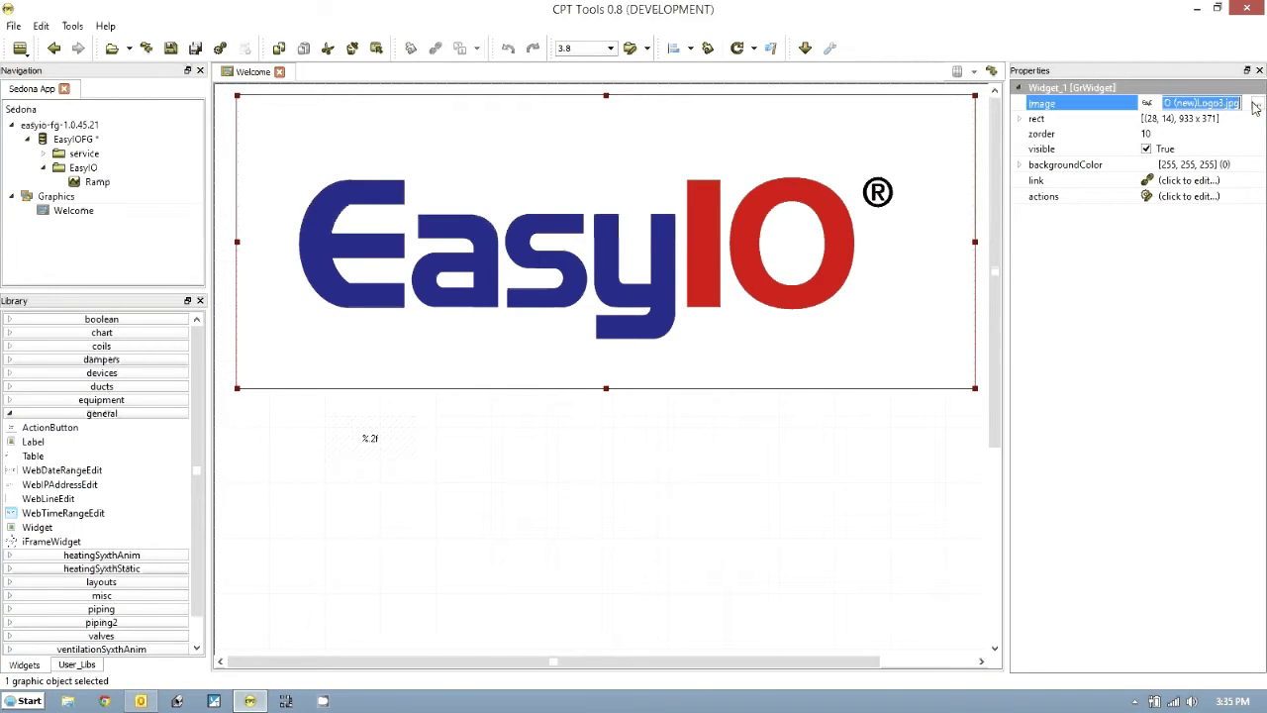
click(1138, 313)
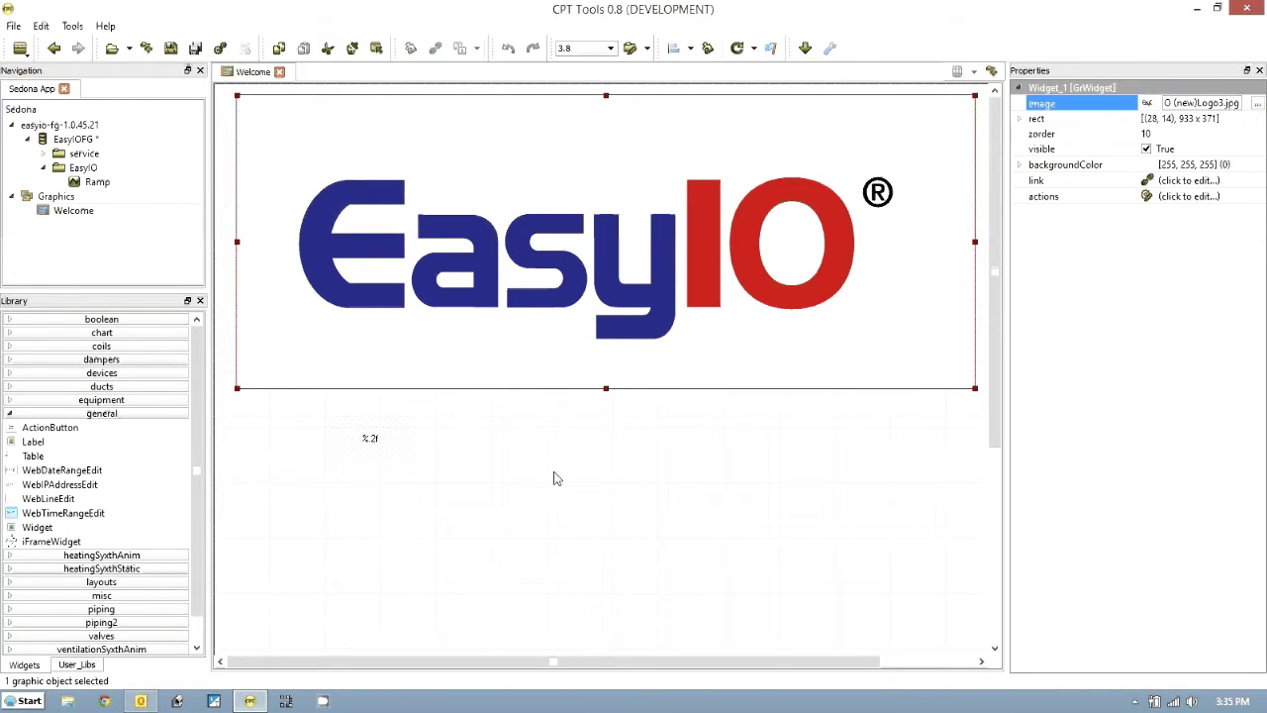
- Replace the %.2f label on the Welcome graphic with a new general Label widget bound to the Ramp component
click(367, 446)
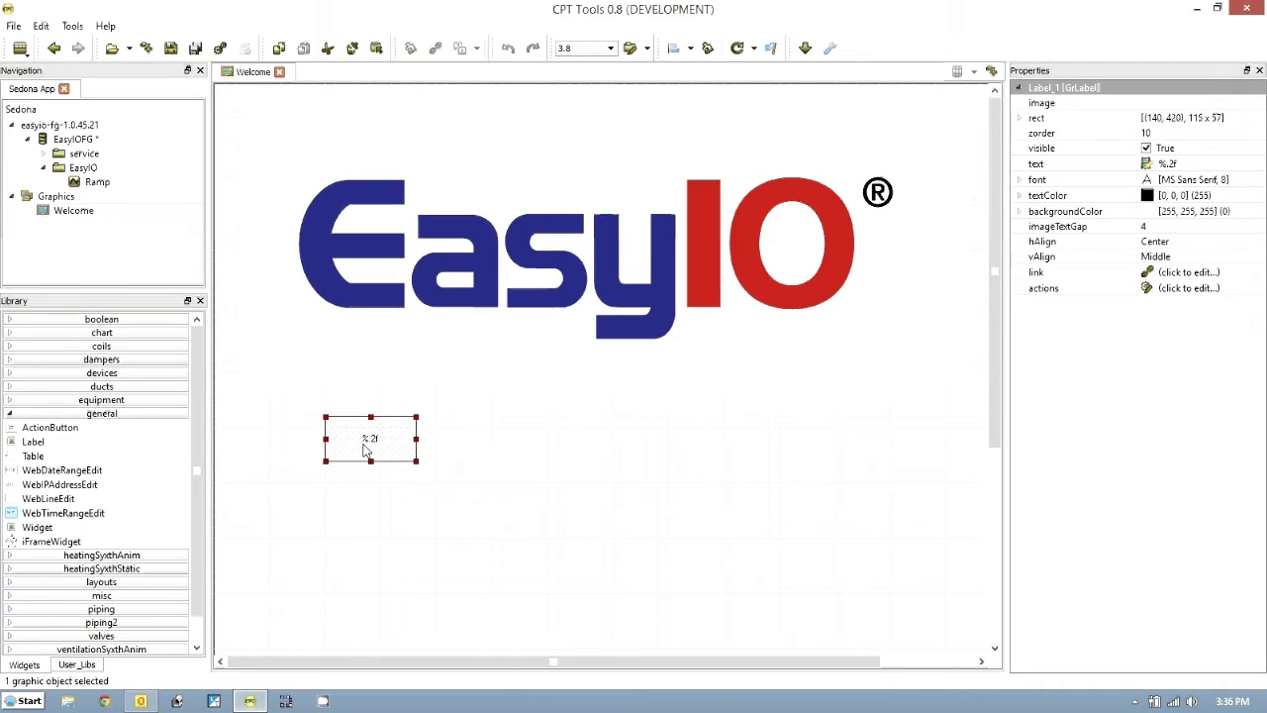
key(Delete)
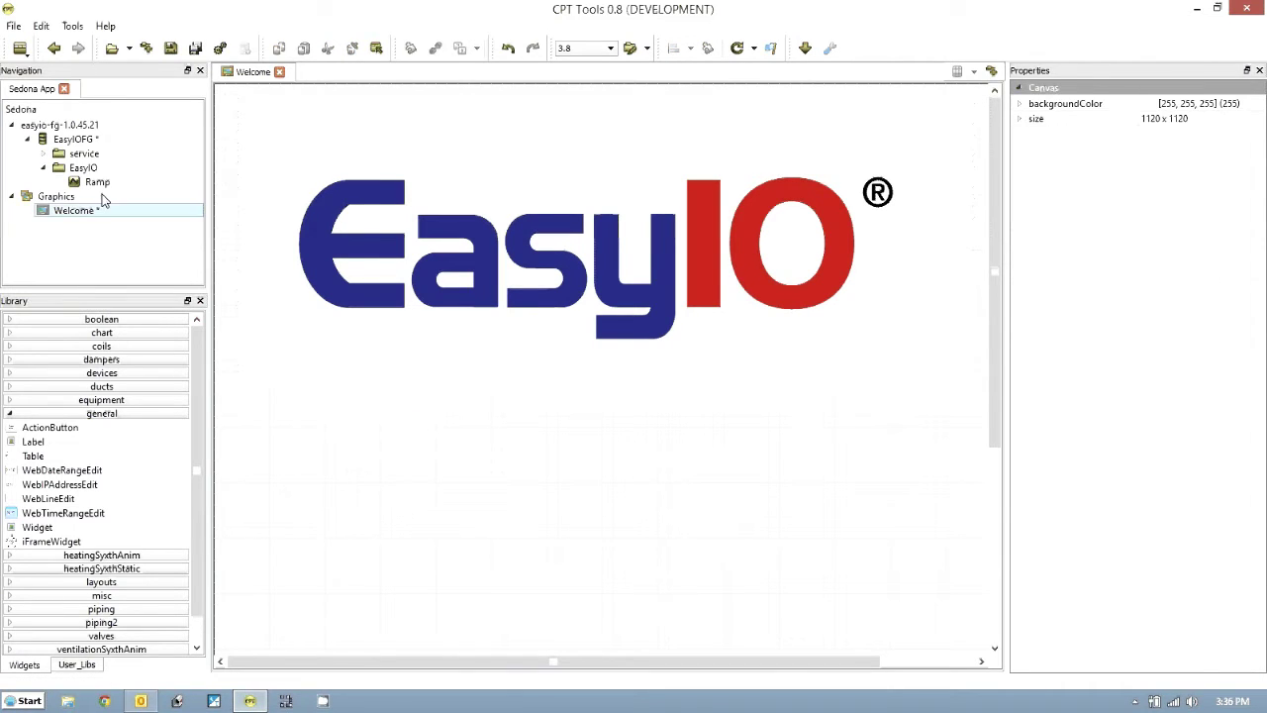
drag(91, 184, 416, 458)
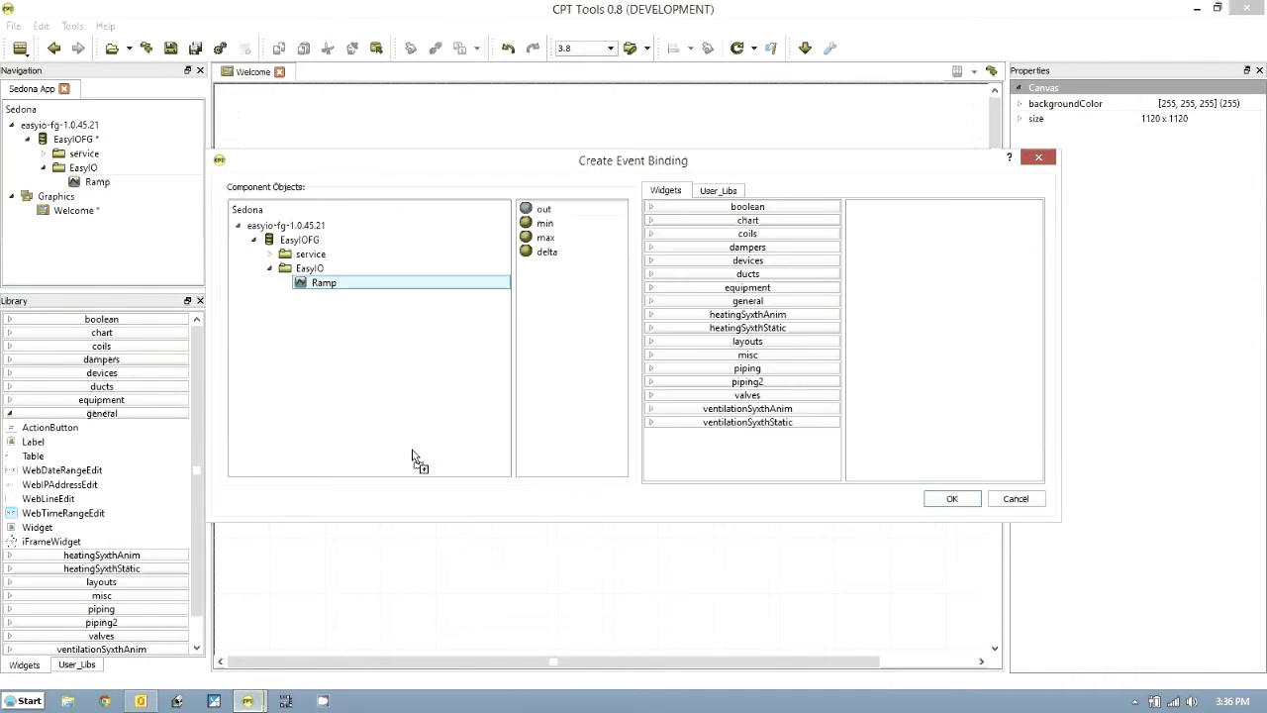
click(653, 301)
click(669, 332)
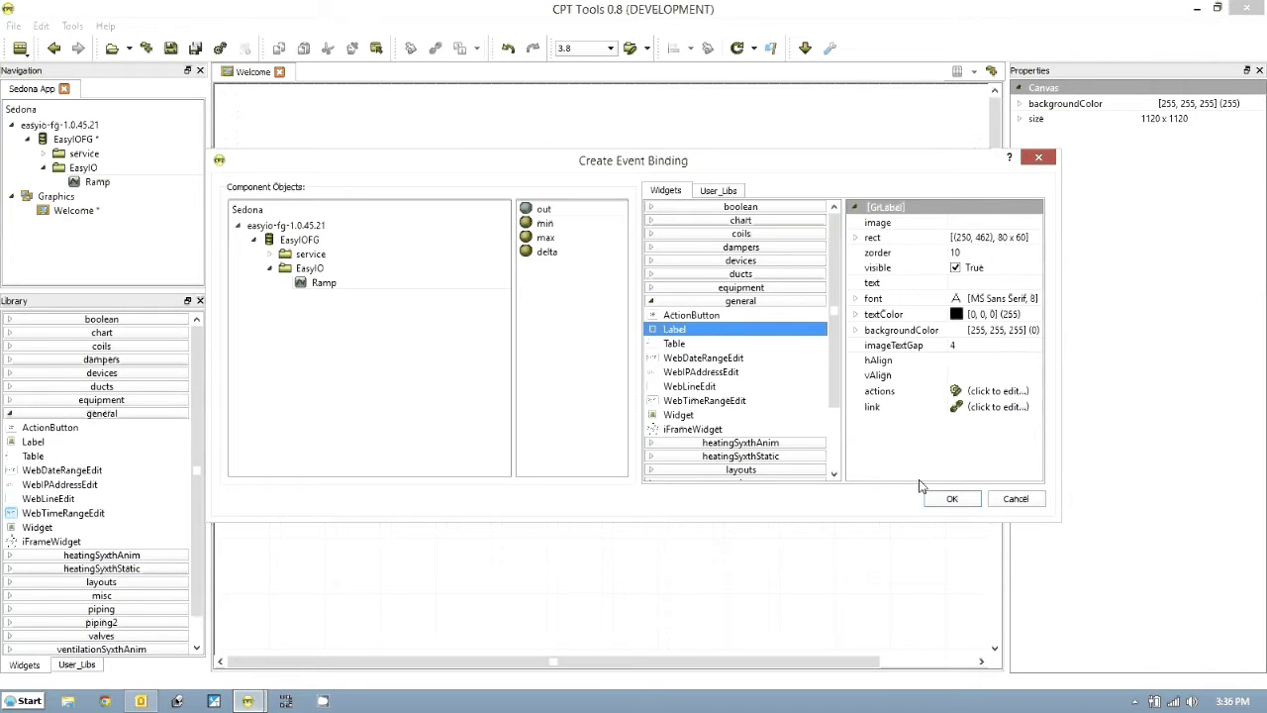
click(952, 499)
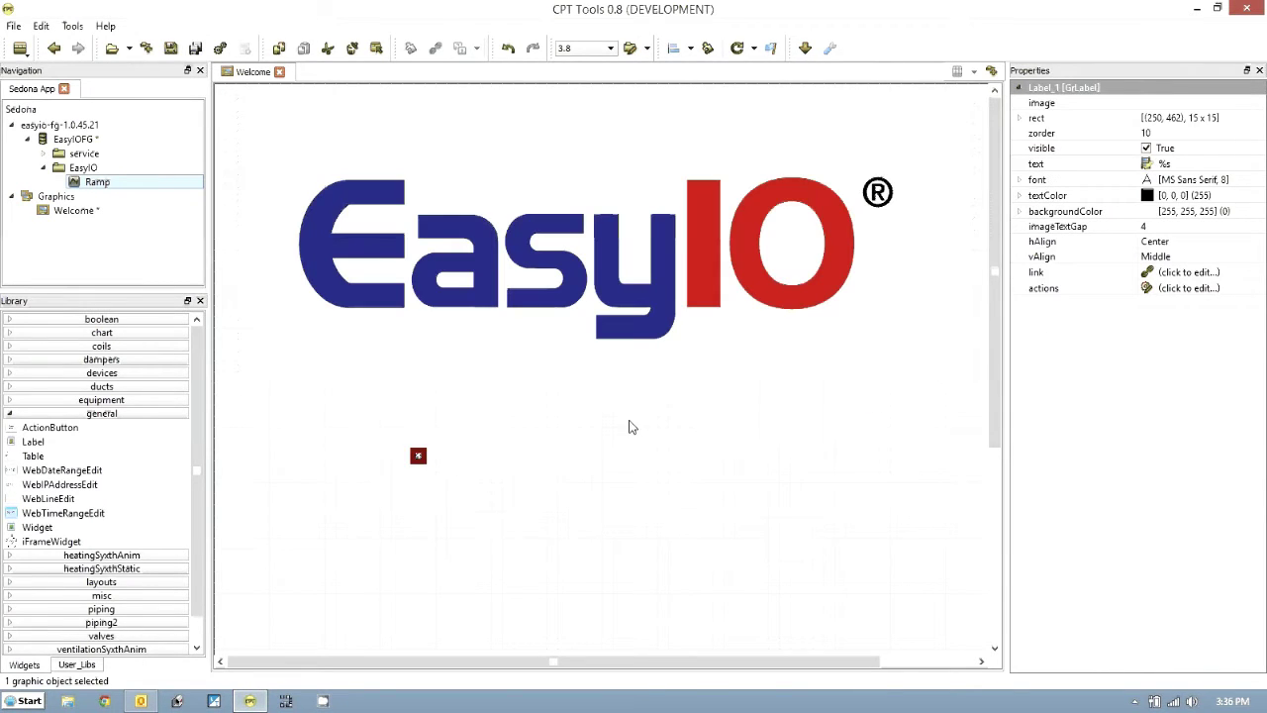
- Enlarge the new label to about 185 x 51 and set its font size to 14
drag(426, 449, 559, 422)
click(1256, 180)
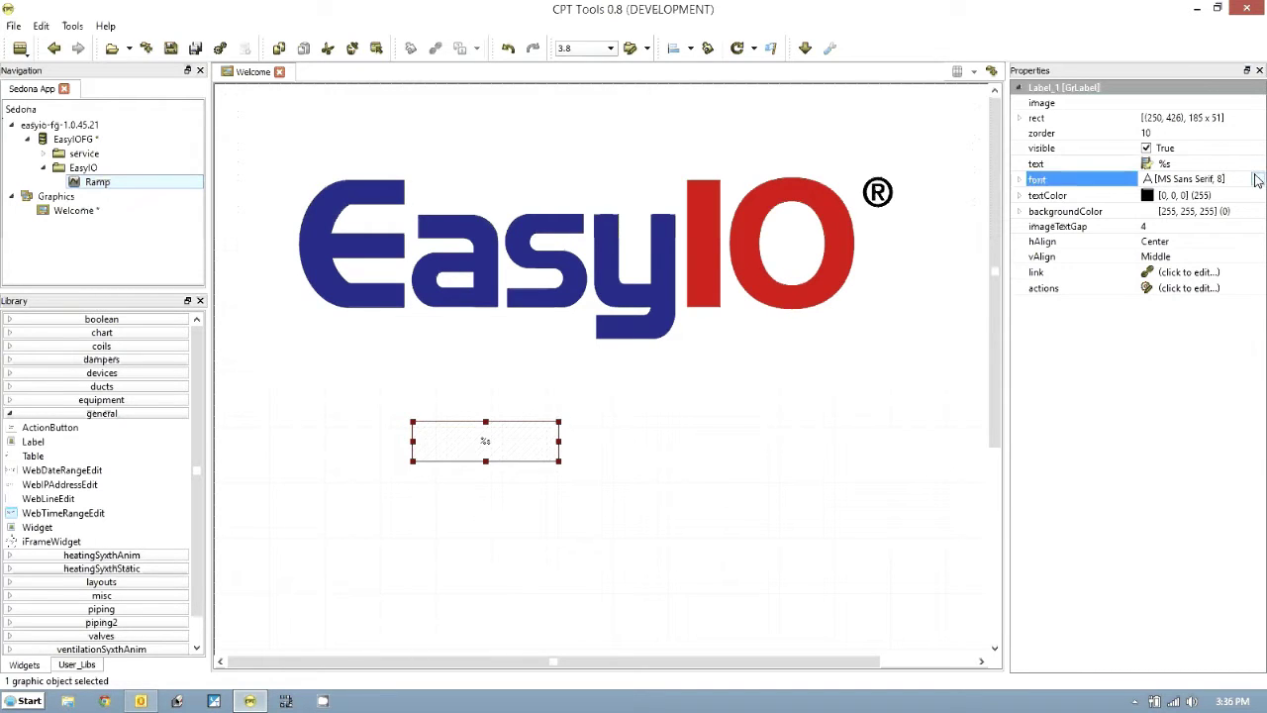
click(1258, 180)
click(785, 348)
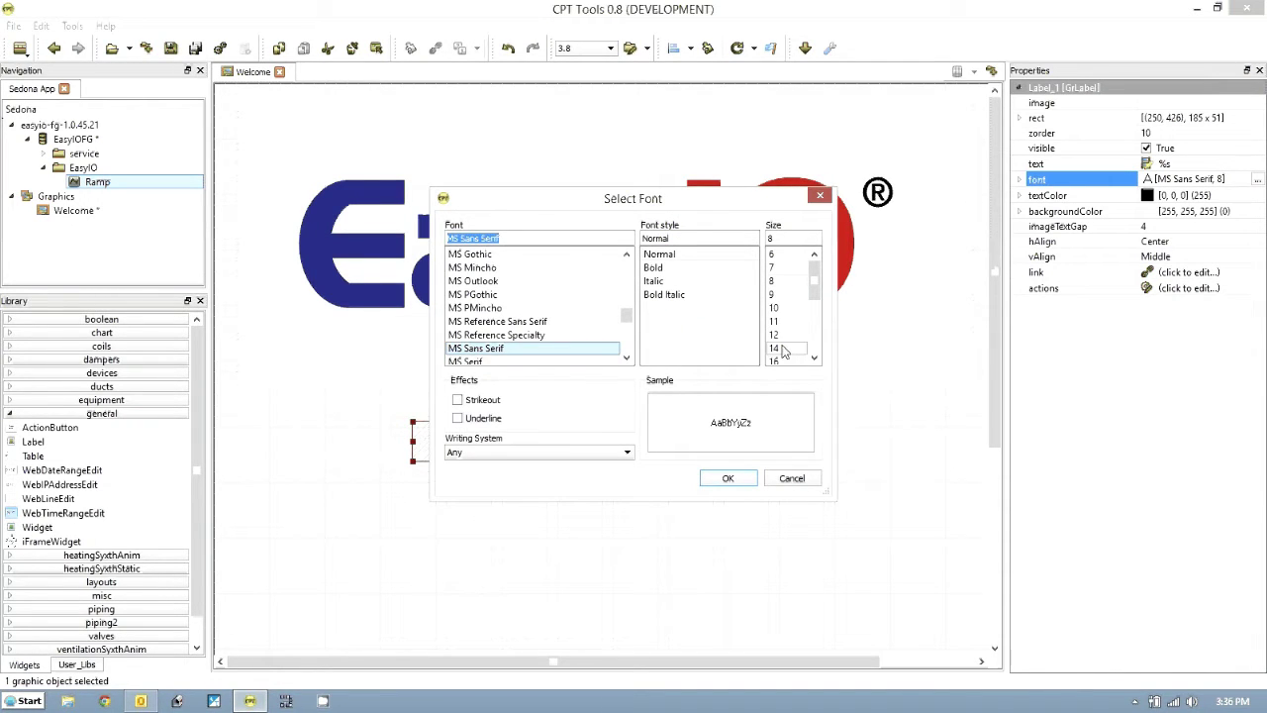
click(728, 478)
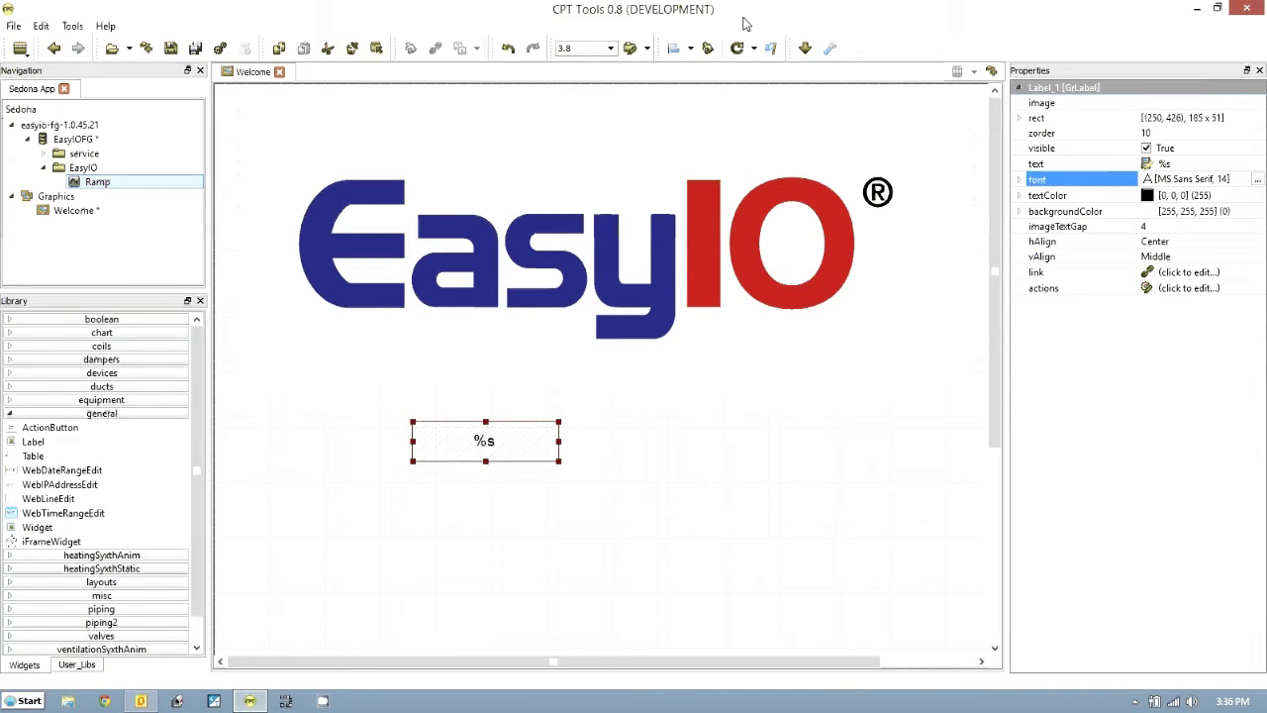
- Save and sync the Welcome graphic, and preview it in the default browser after signing in
click(170, 47)
click(738, 50)
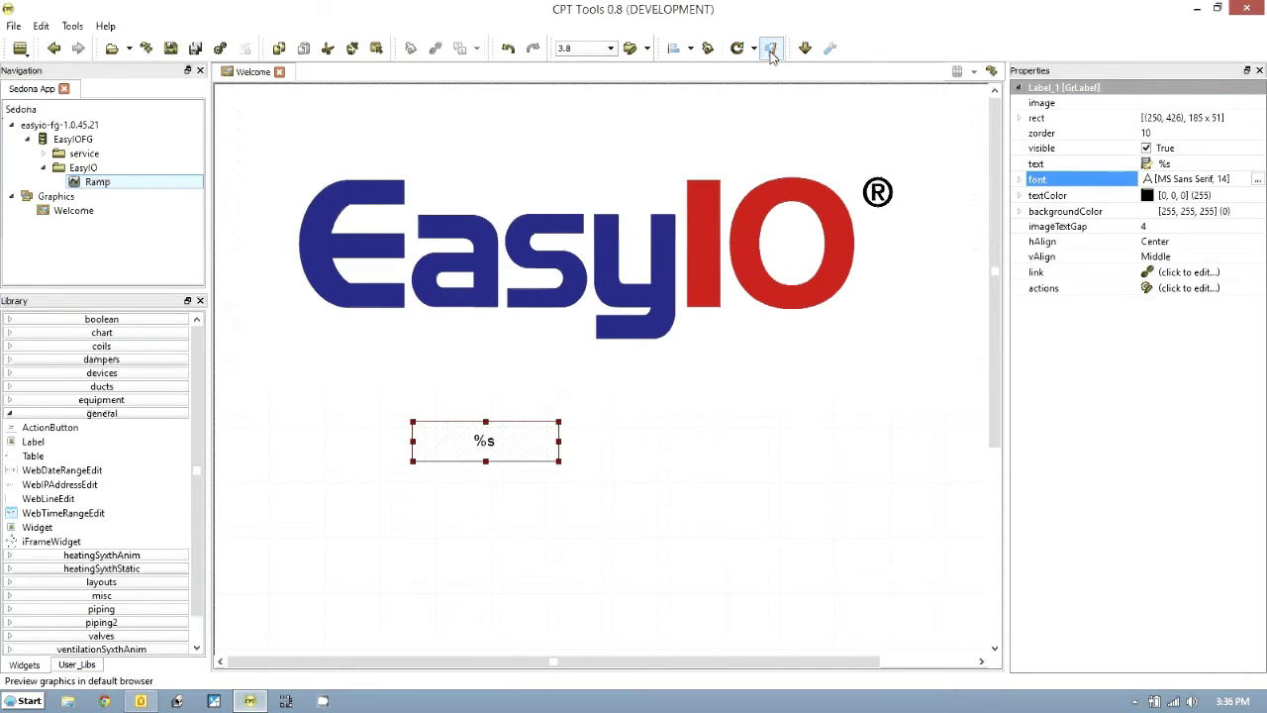
click(771, 51)
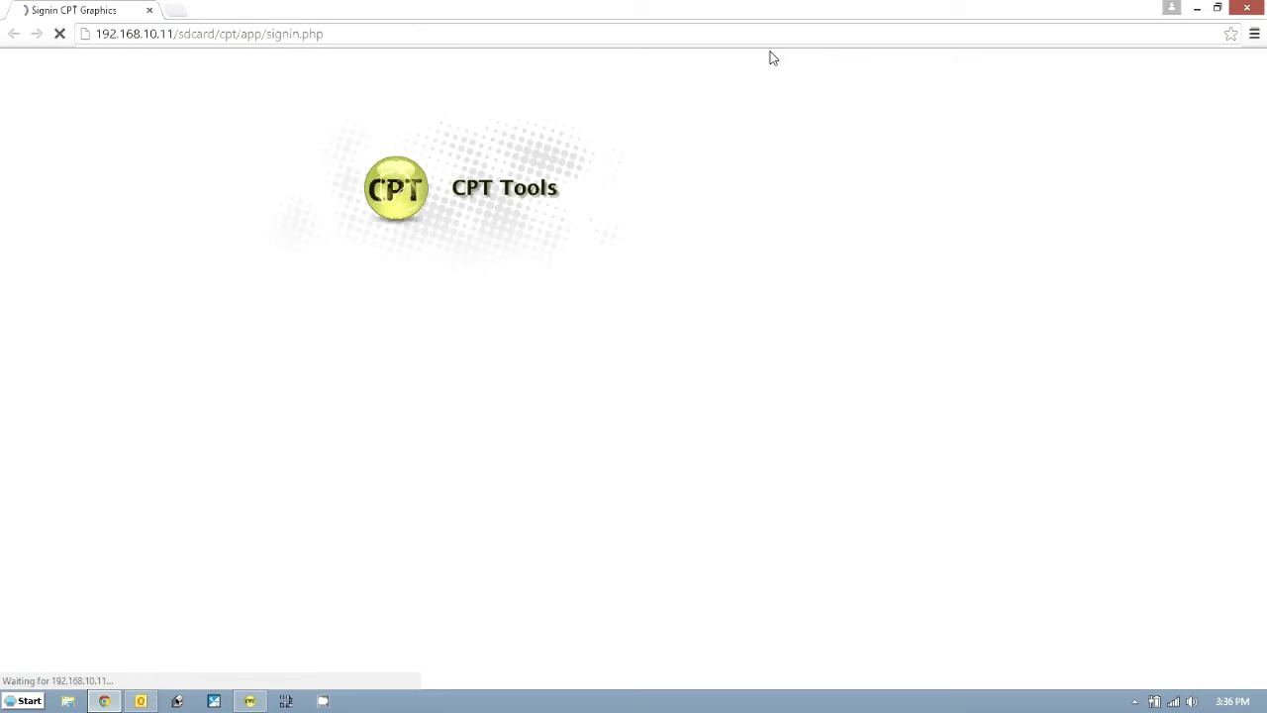
click(736, 271)
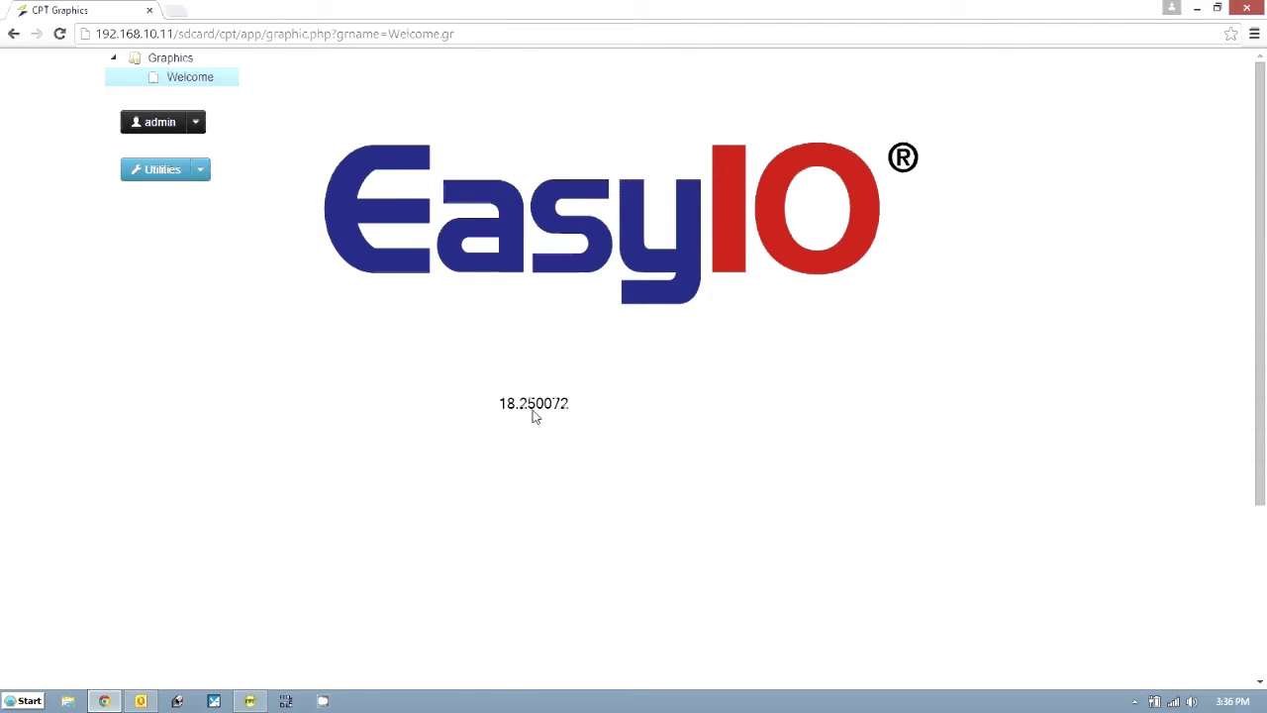
- Back in CPT Tools, edit the label's text event so its format string is %.2f
click(250, 701)
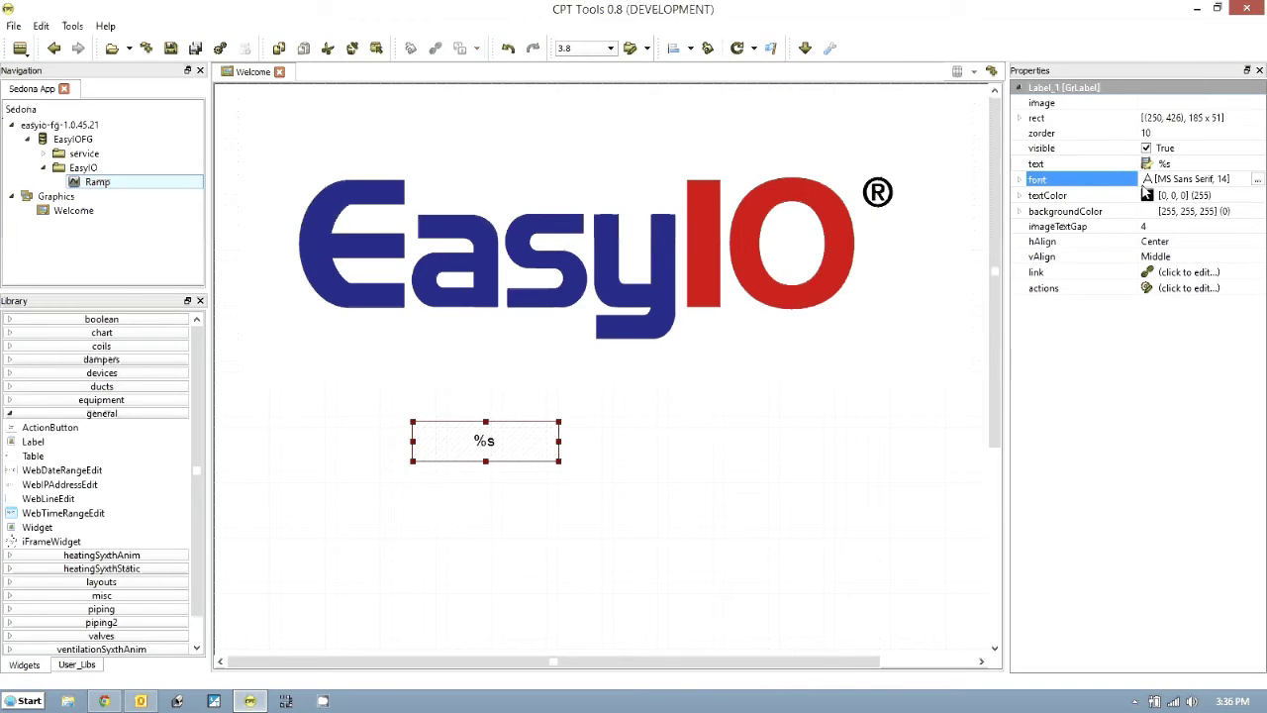
click(1164, 165)
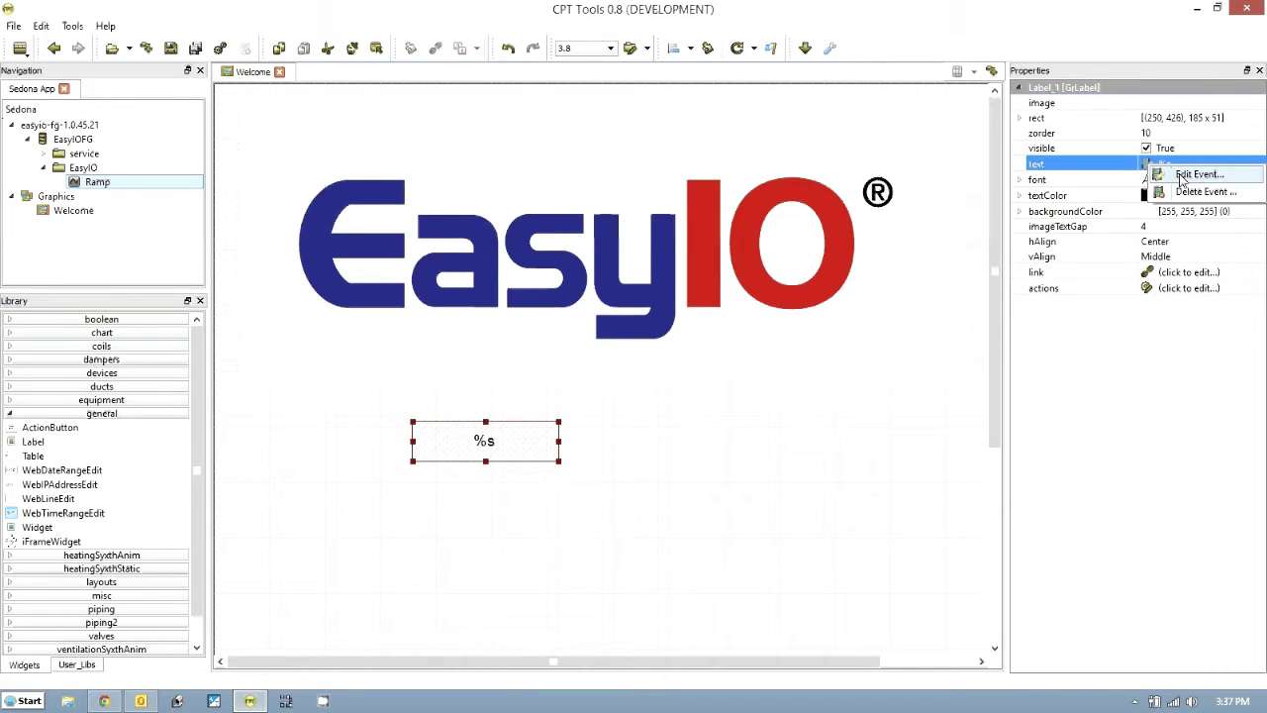
click(1170, 177)
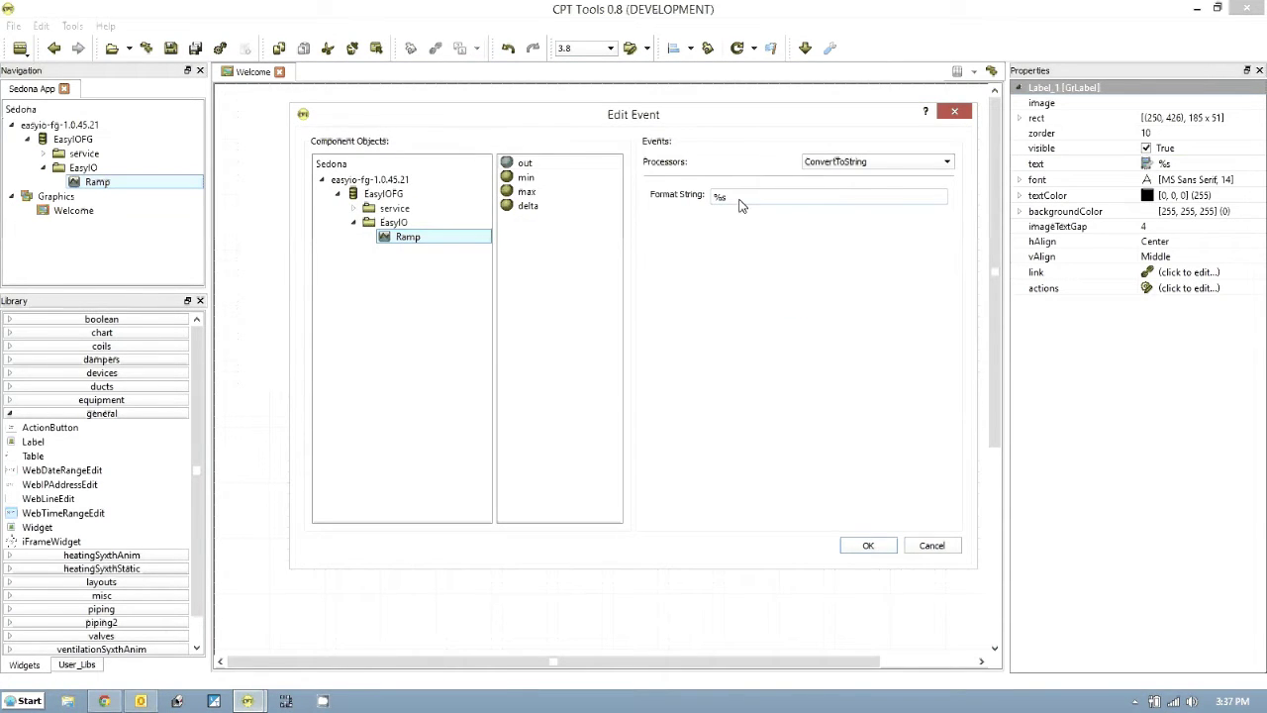
mouse_move(742, 202)
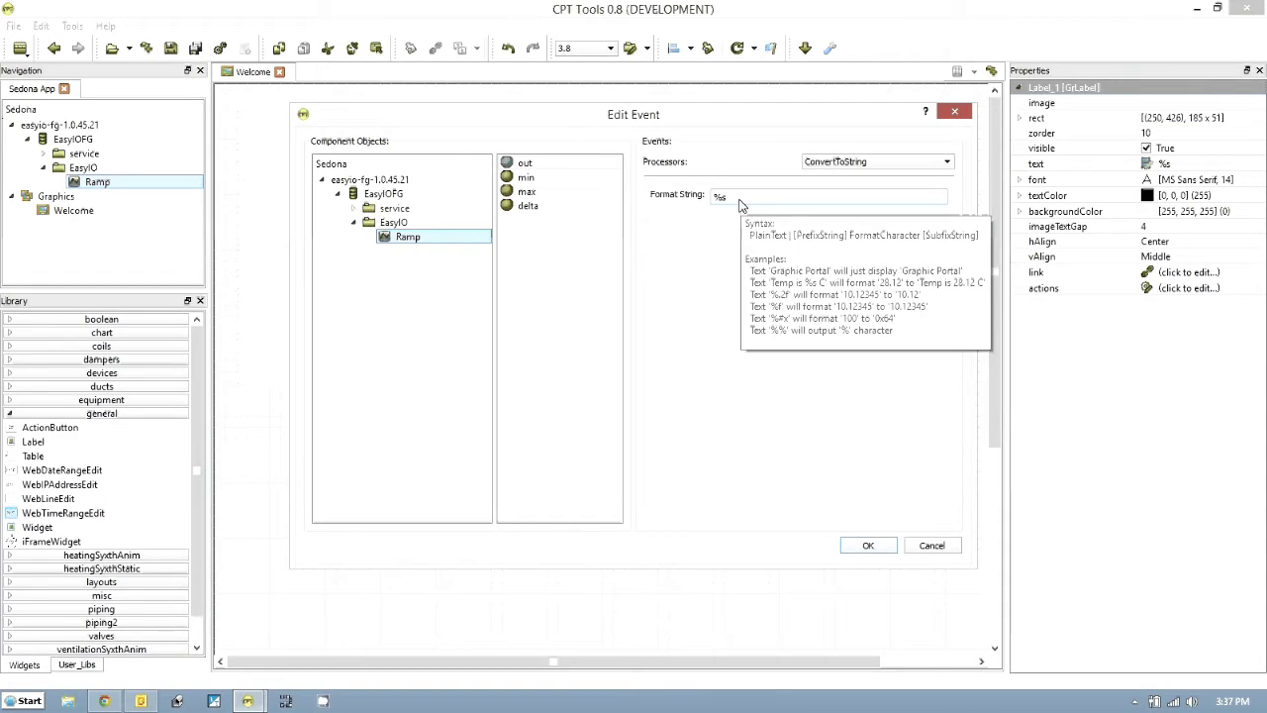
click(738, 199)
text(.2)
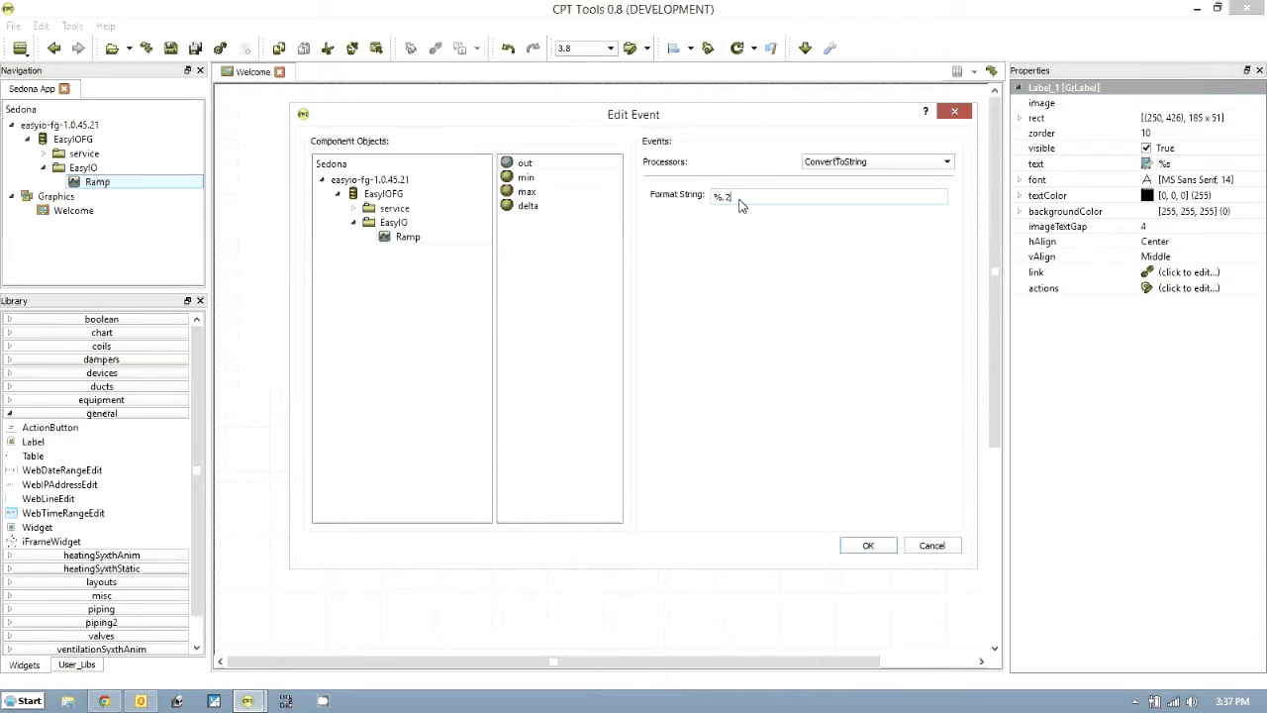
text(f)
click(868, 546)
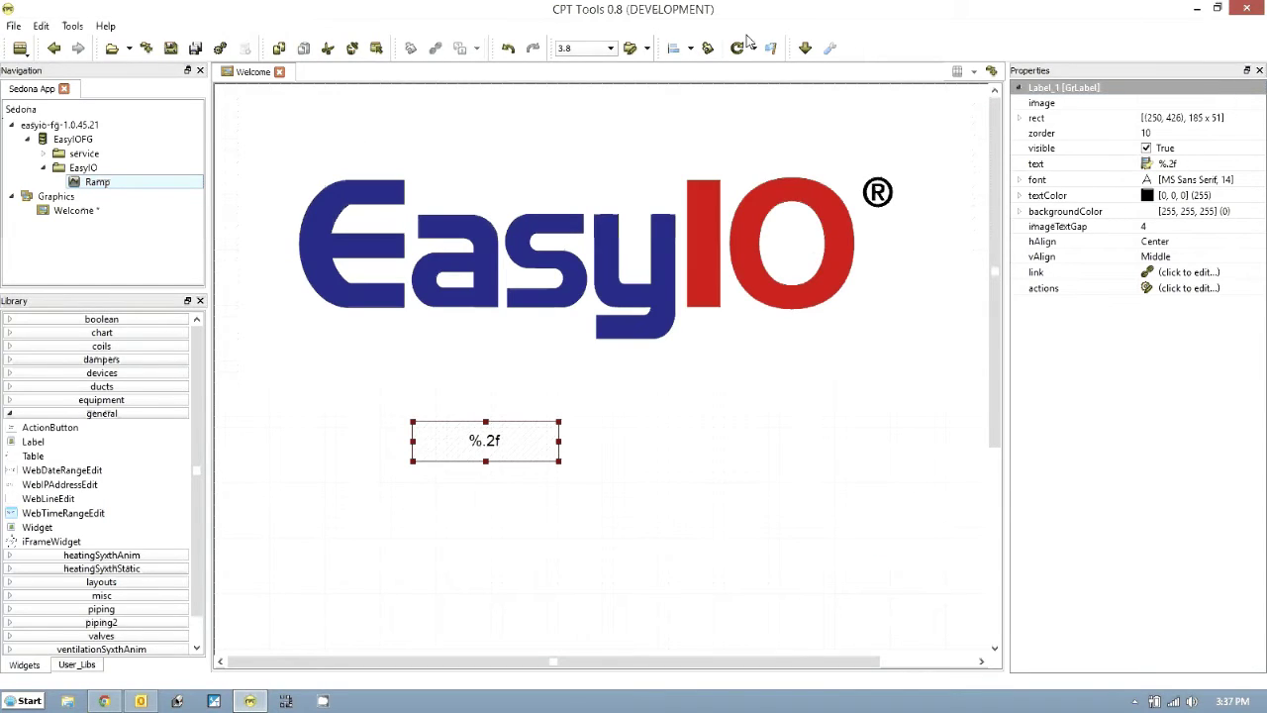
- Sync the reformatted graphic, preview it in the browser without the old preview tab, and view the admin account options
click(736, 48)
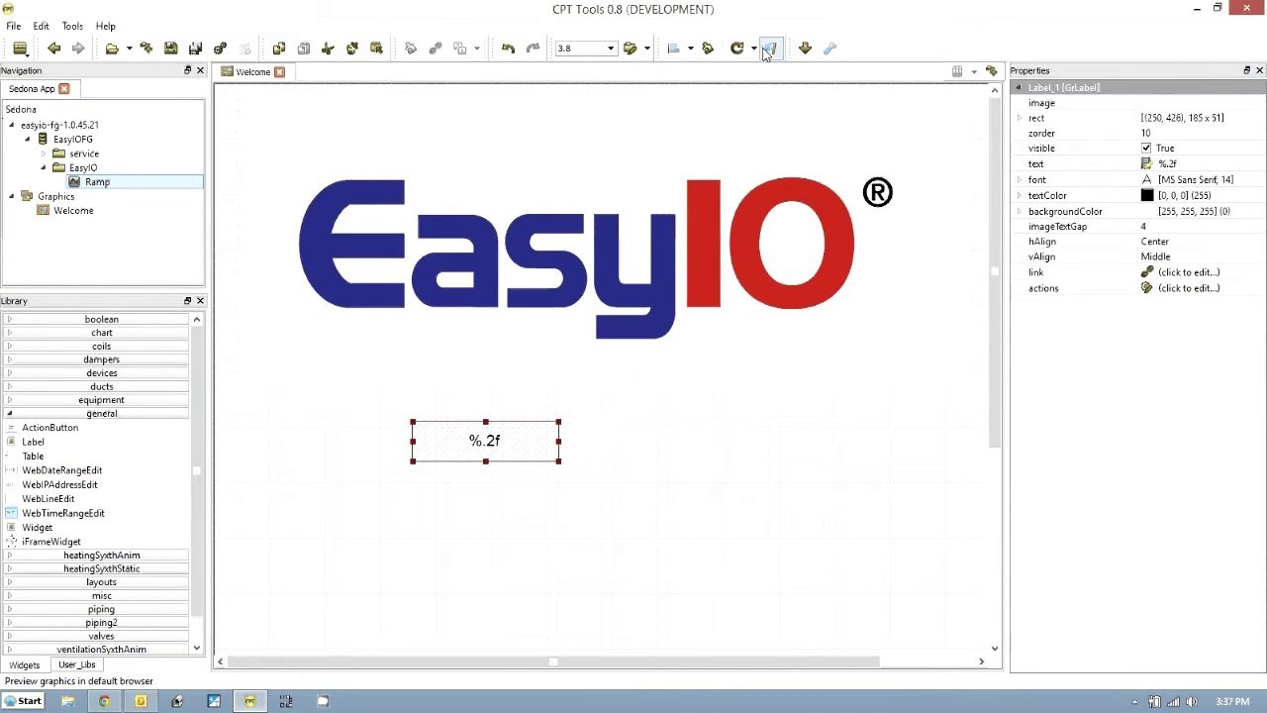
click(773, 51)
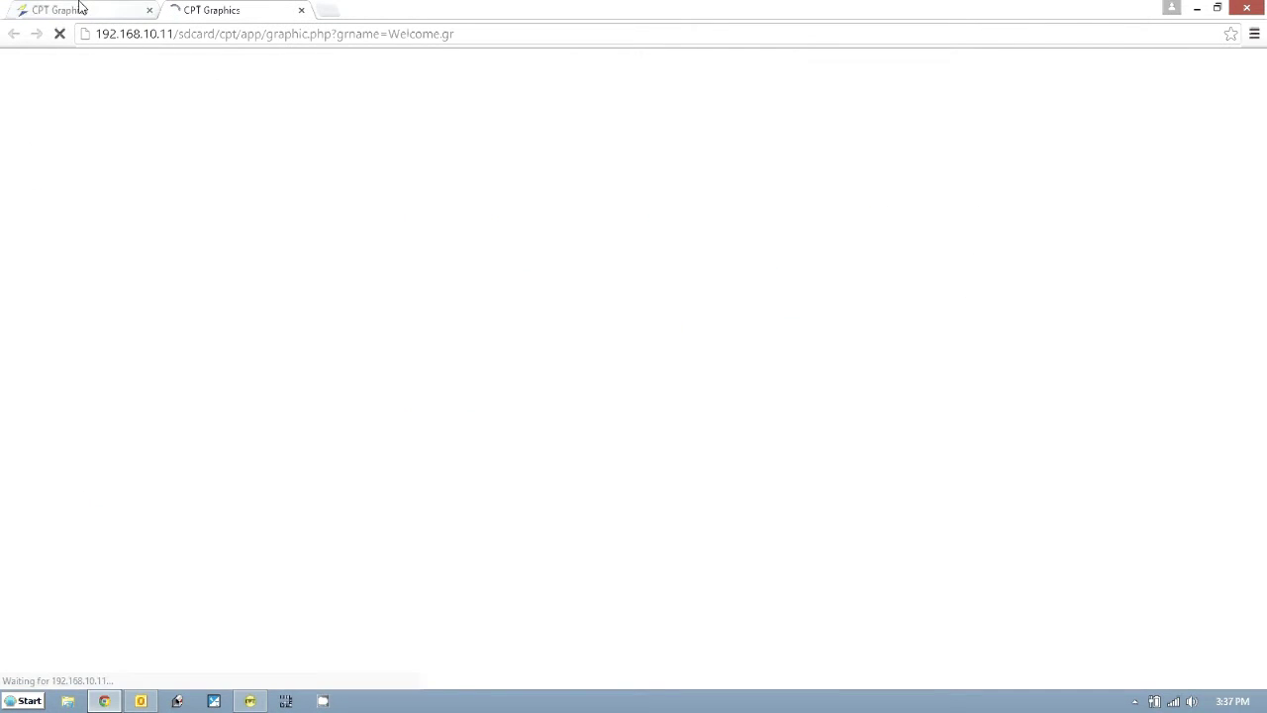
click(149, 11)
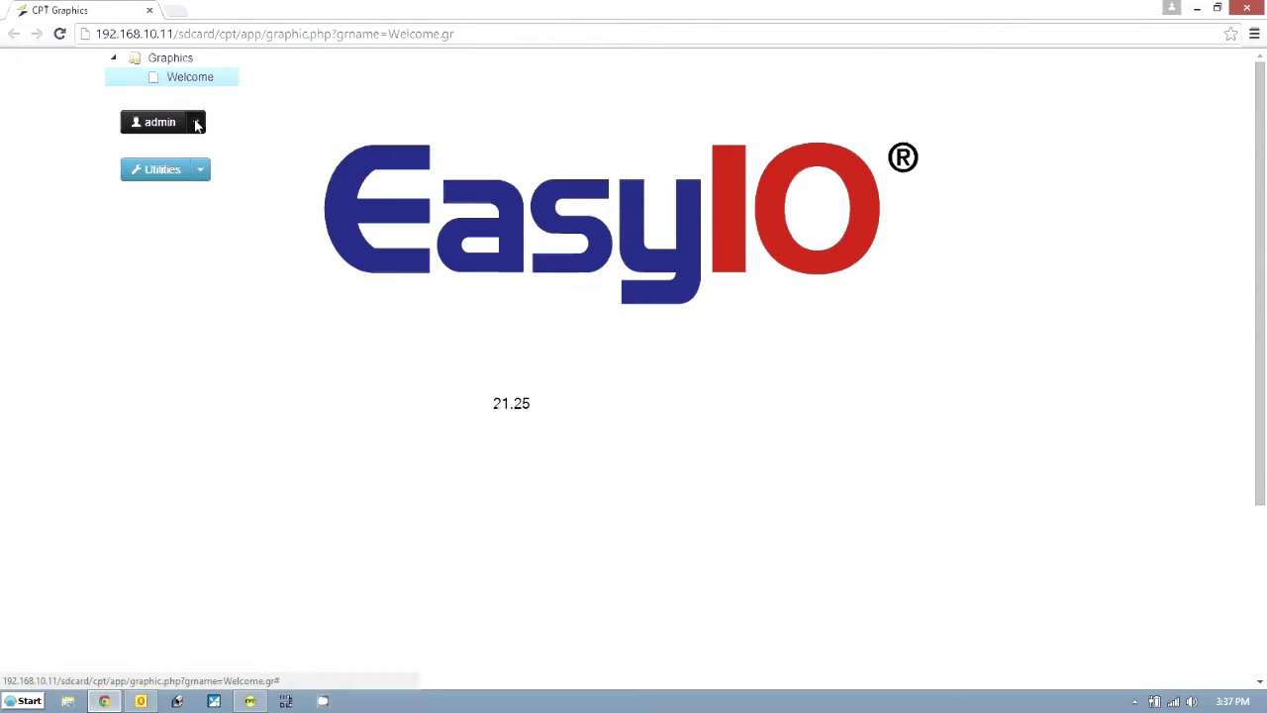
click(196, 123)
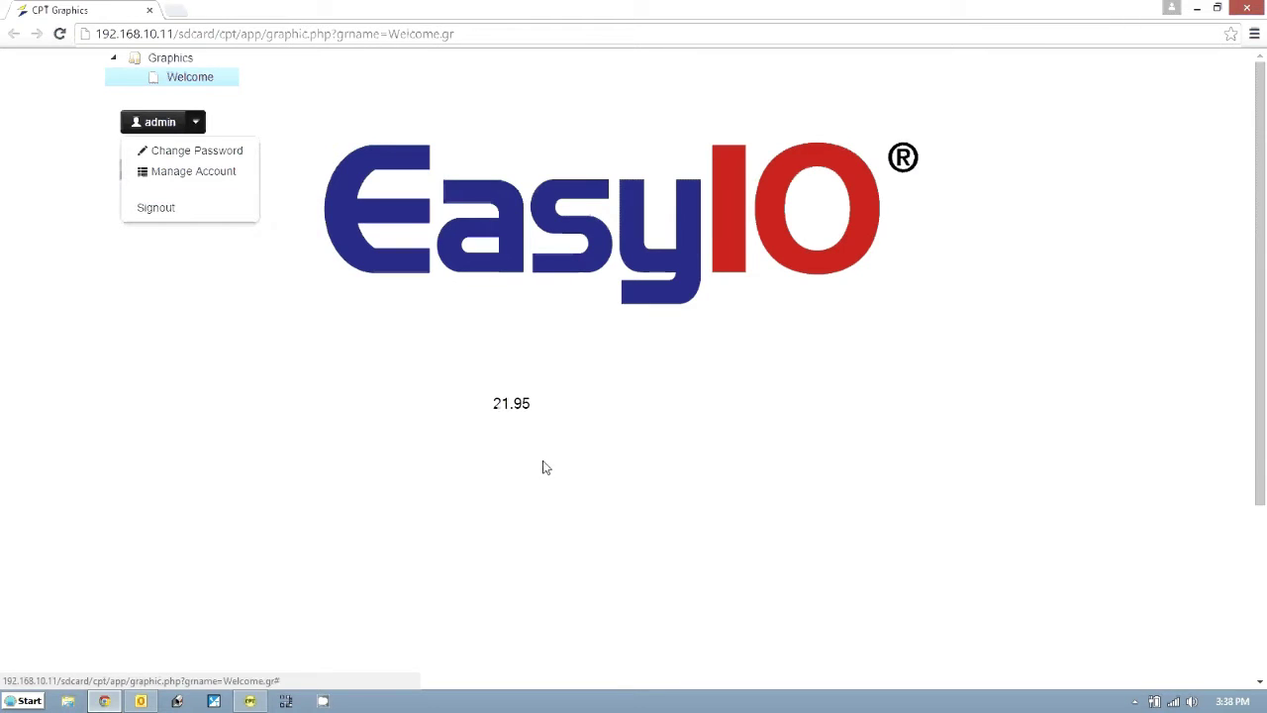
- In CPT Tools, add a chart Thermometer widget bound to the Ramp component and place it beside the label at about (532, 420)
click(250, 701)
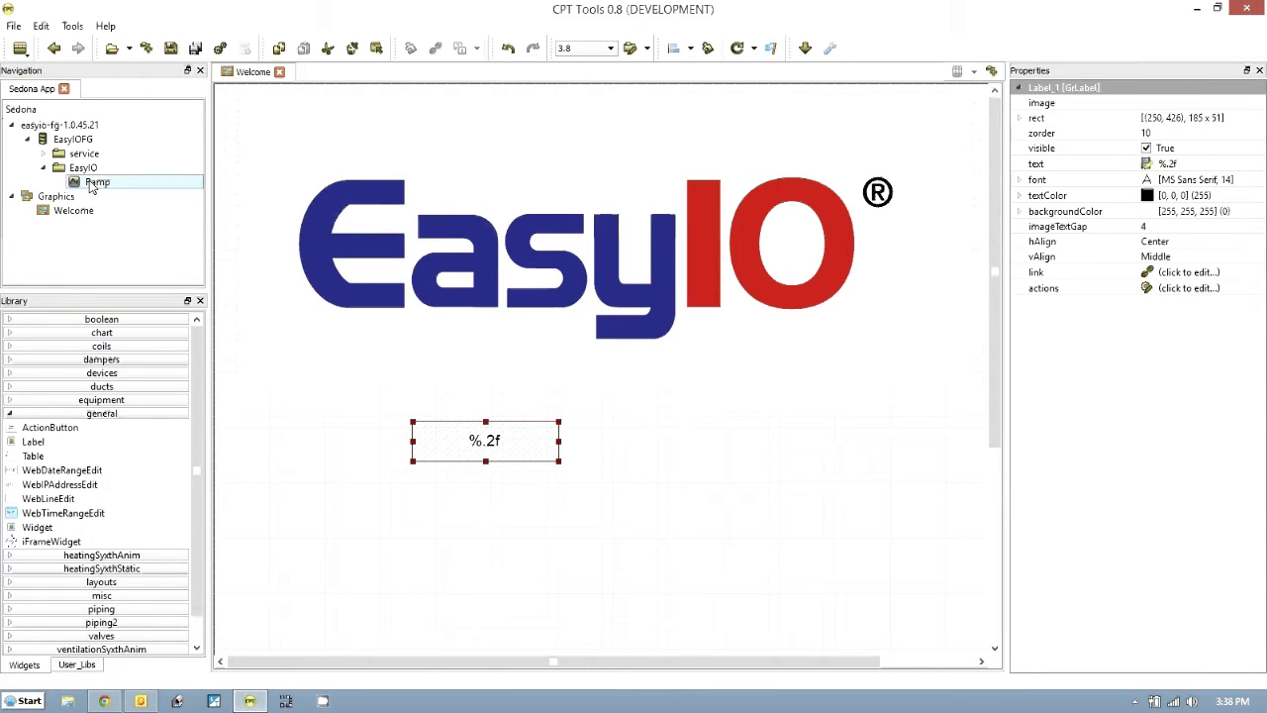
drag(90, 188, 680, 453)
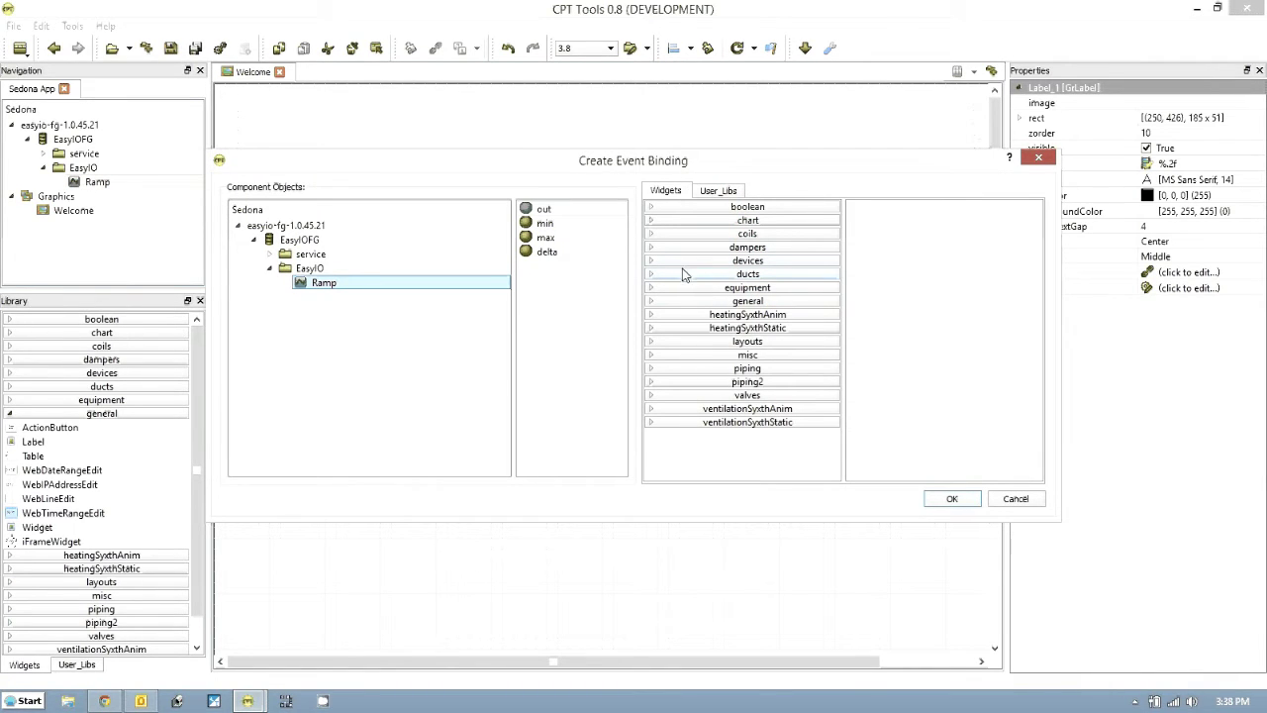
click(653, 222)
click(699, 320)
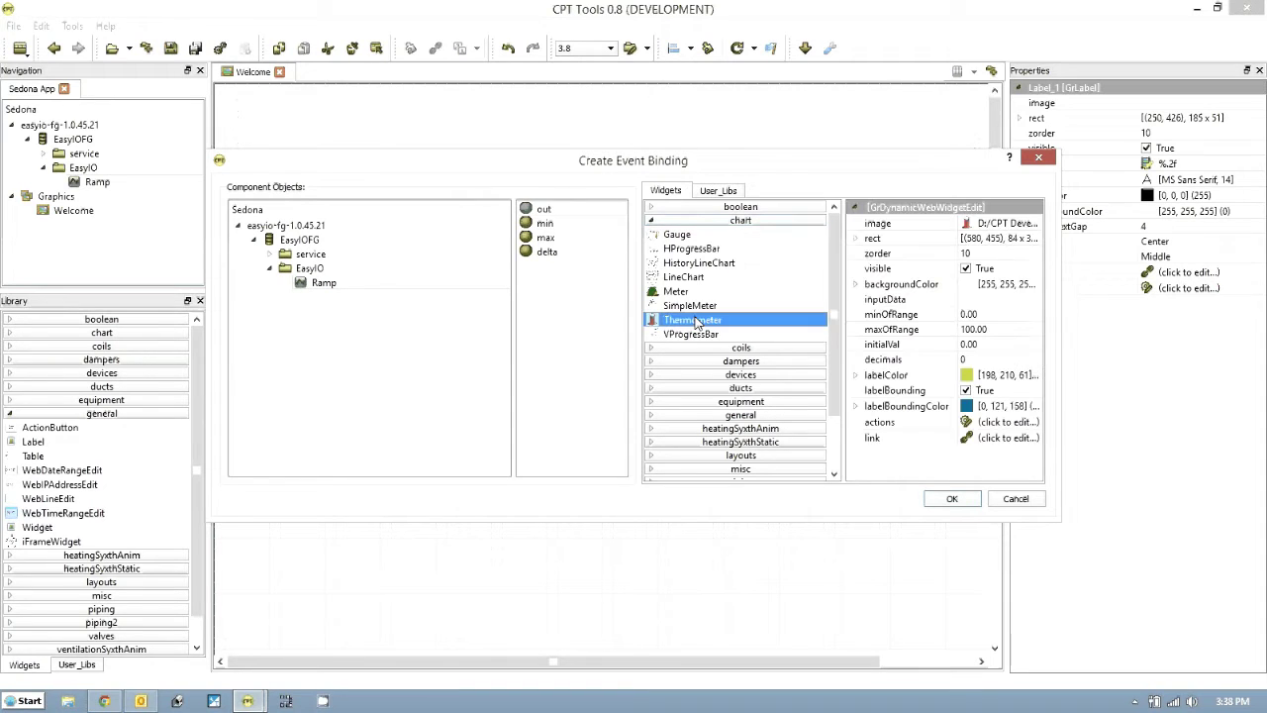
click(953, 499)
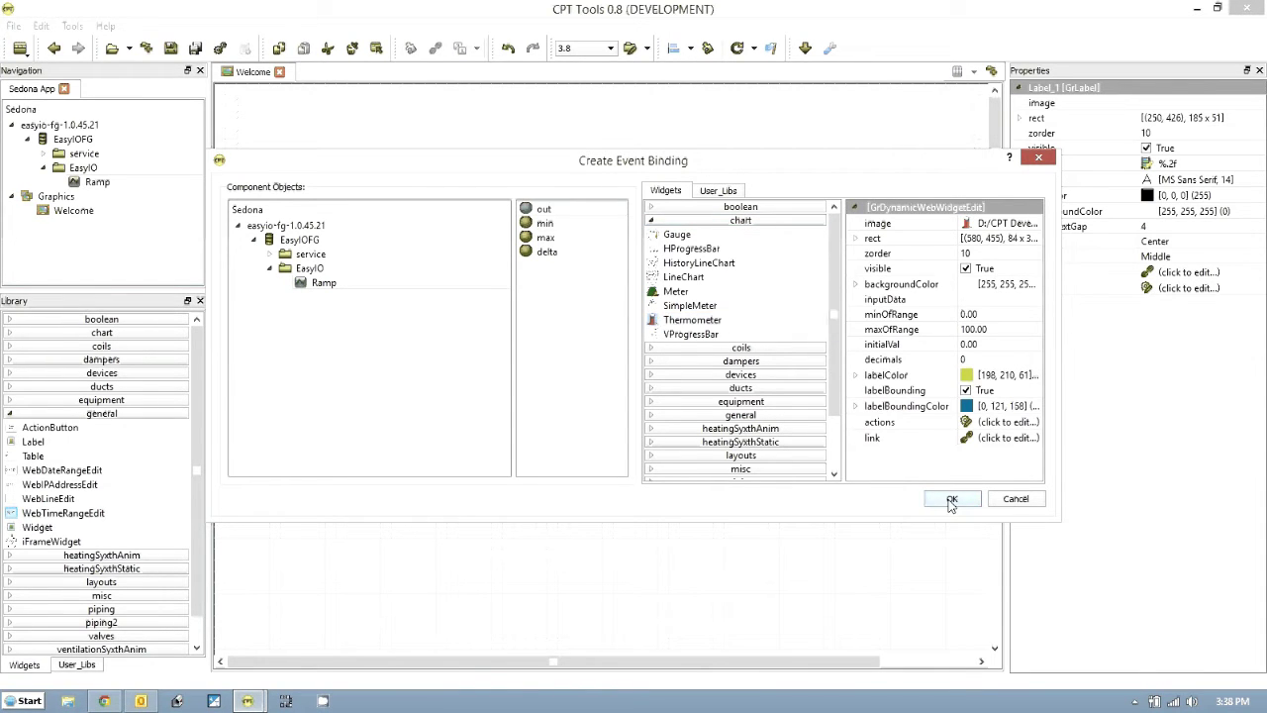
drag(706, 460, 669, 433)
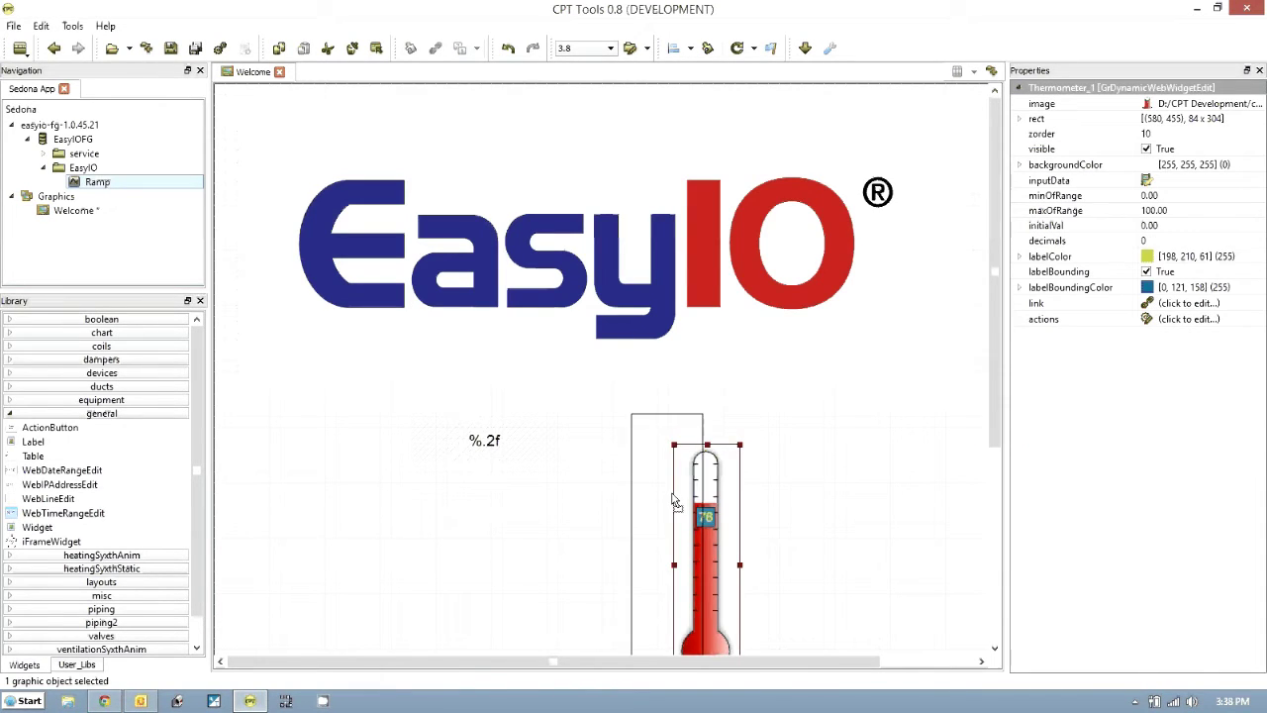
- Sync the graphic containing the thermometer and preview it in the browser
click(738, 49)
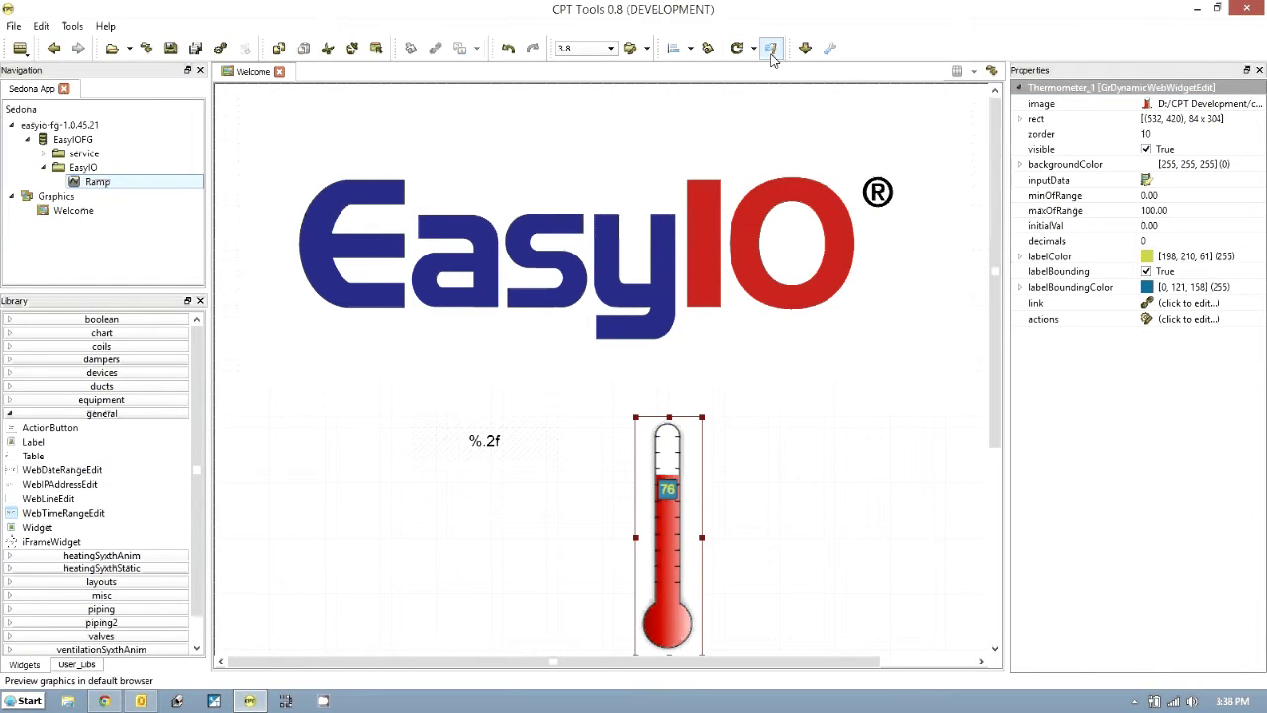
click(772, 49)
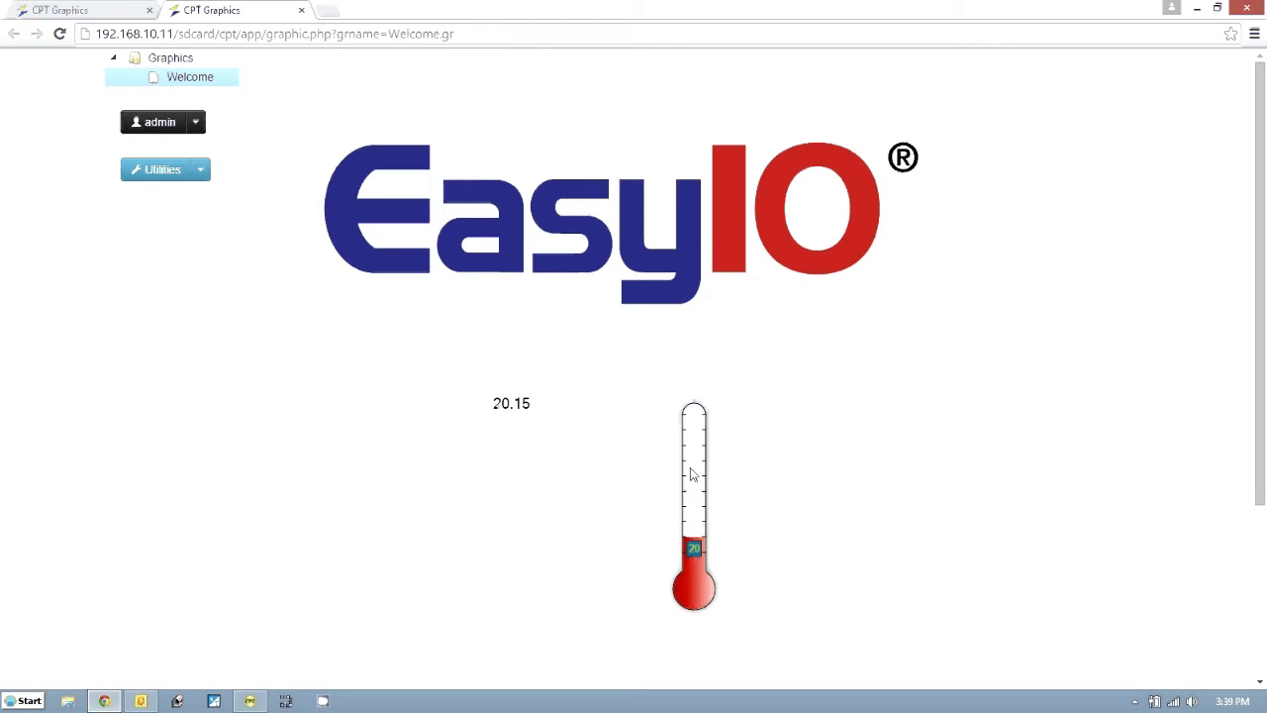
- Back in CPT Tools, set the thermometer's minimum of range to 15 and maximum of range to 25
click(251, 701)
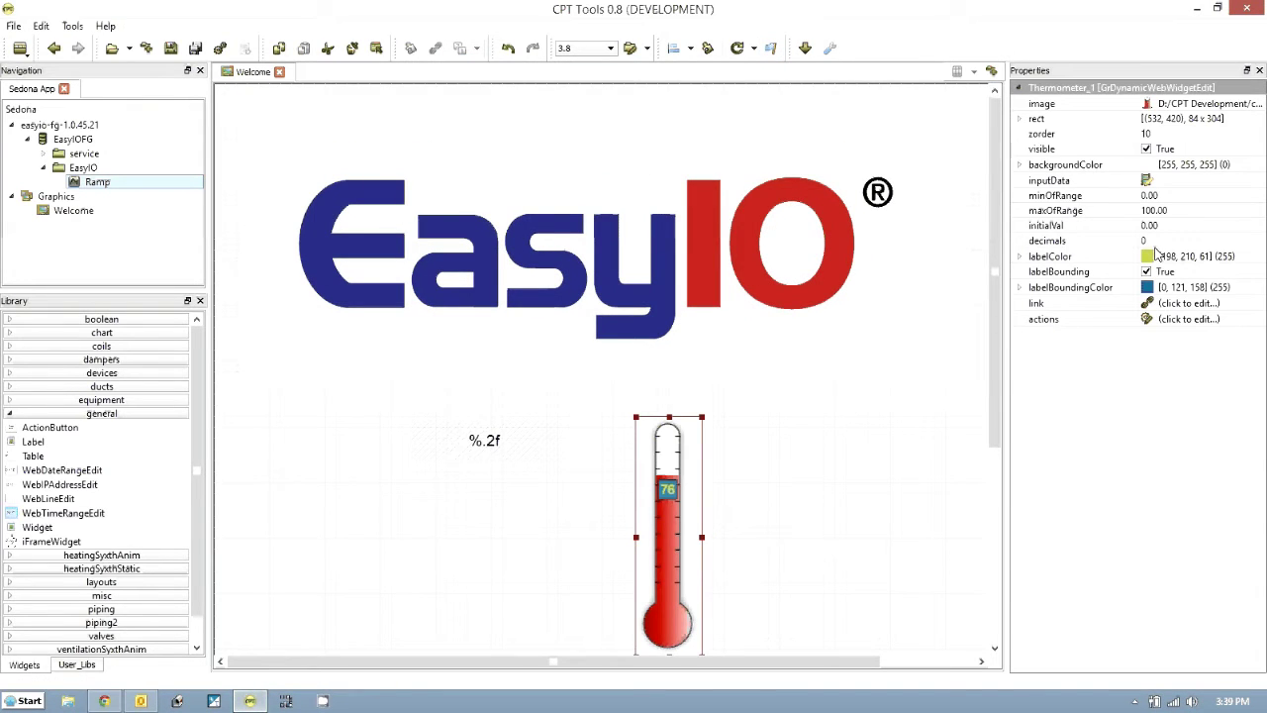
click(1153, 198)
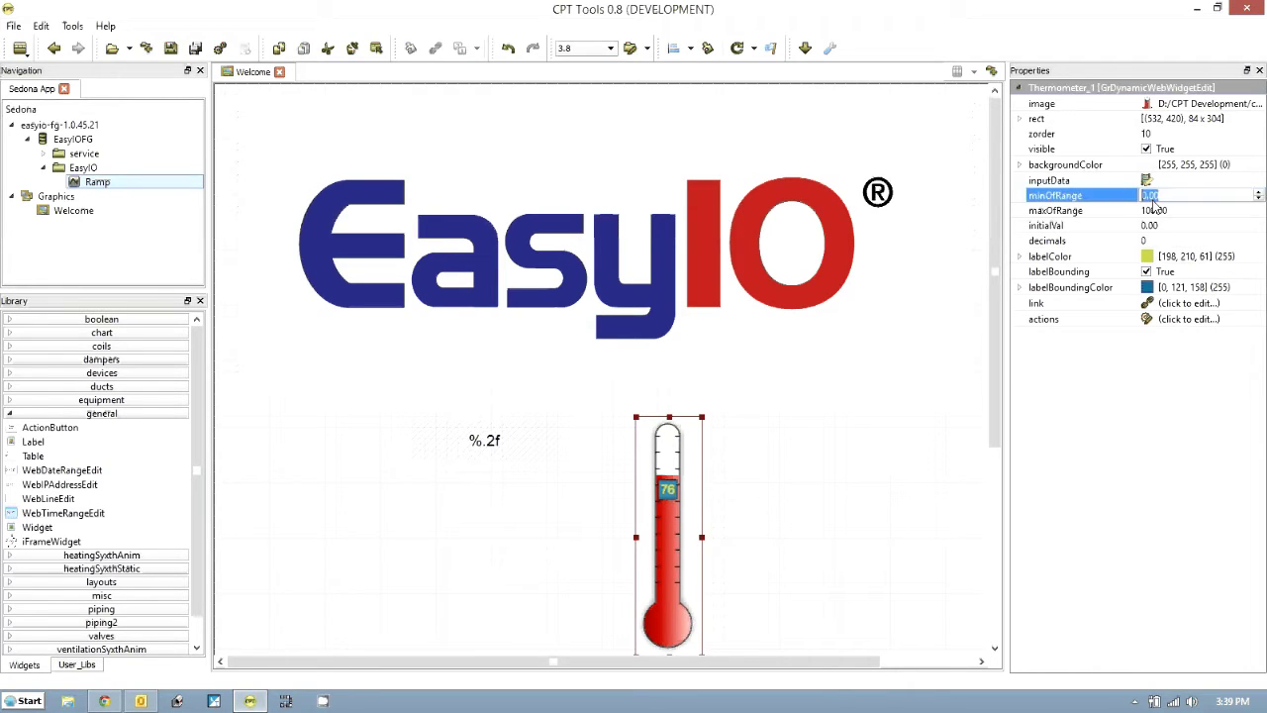
text(15)
click(1153, 211)
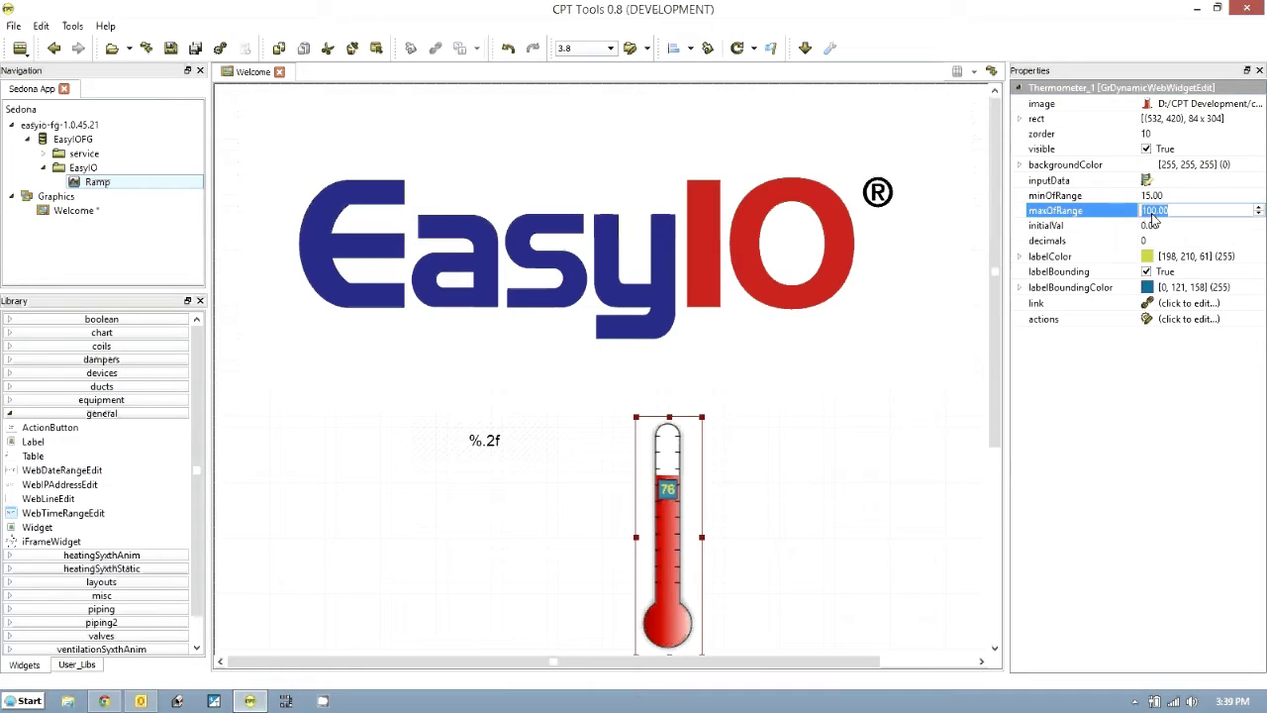
text(25)
key(Return)
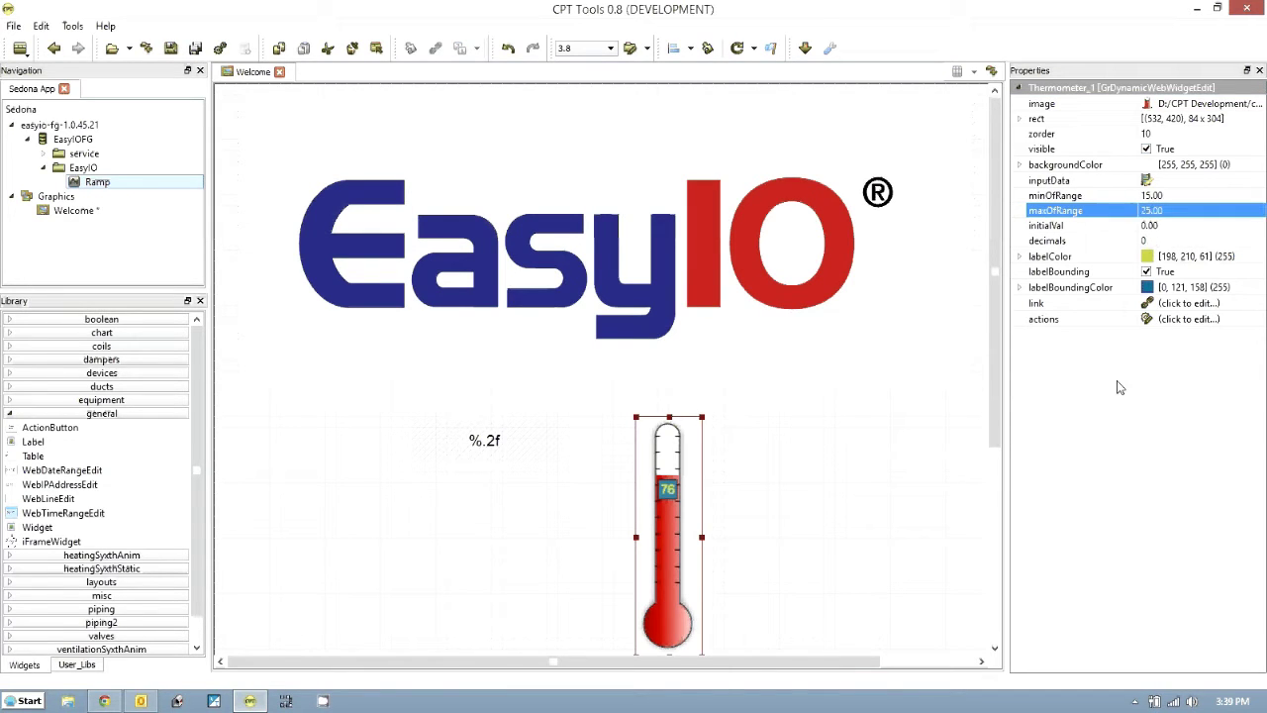
- Sync the graphic with the new thermometer range, preview it in the browser, and close the two older preview tabs
click(738, 48)
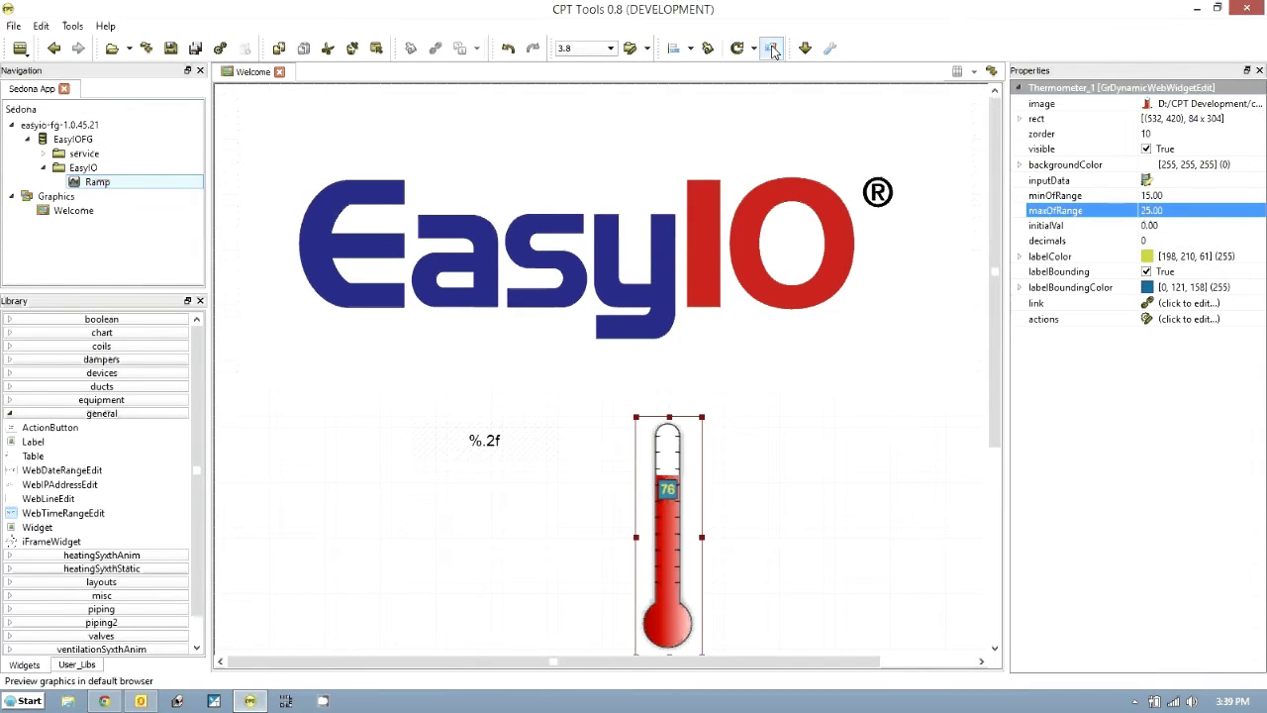
click(773, 49)
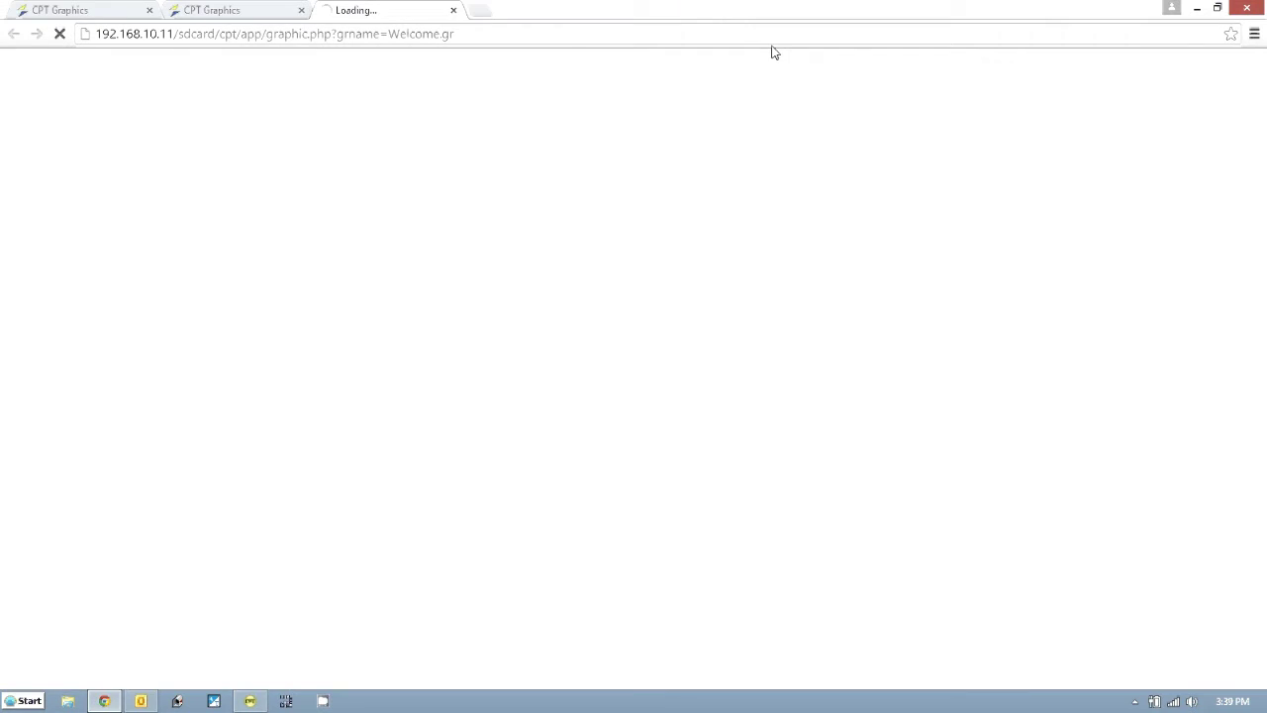
click(302, 11)
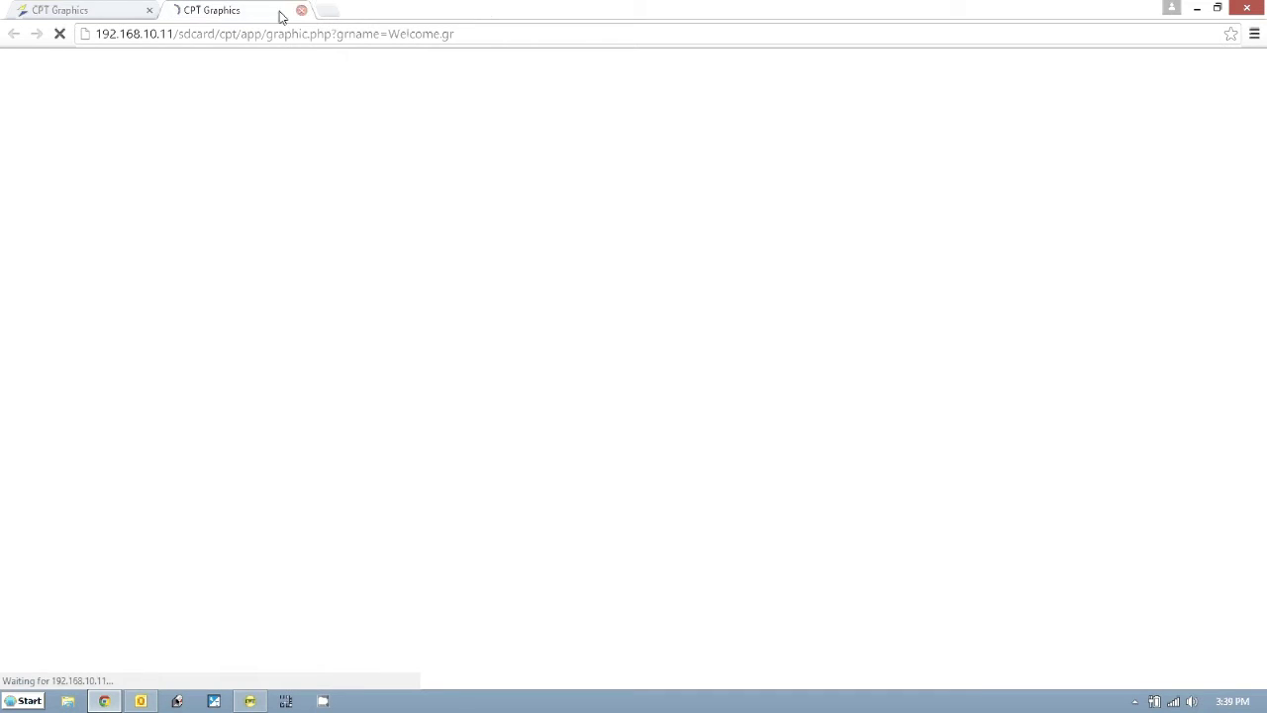
click(150, 11)
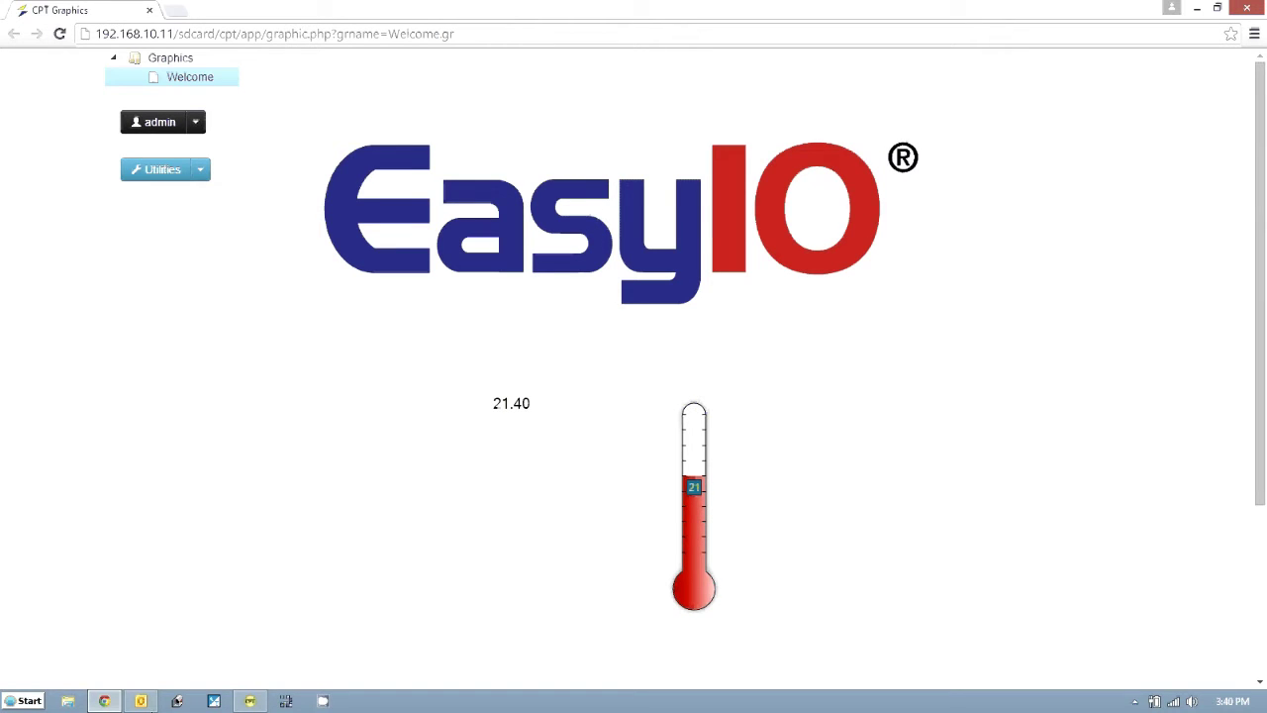
- In File Explorer, open the grdata folder at D:\cpt-backups\SchoolBoilerProject\cpt\app
click(76, 703)
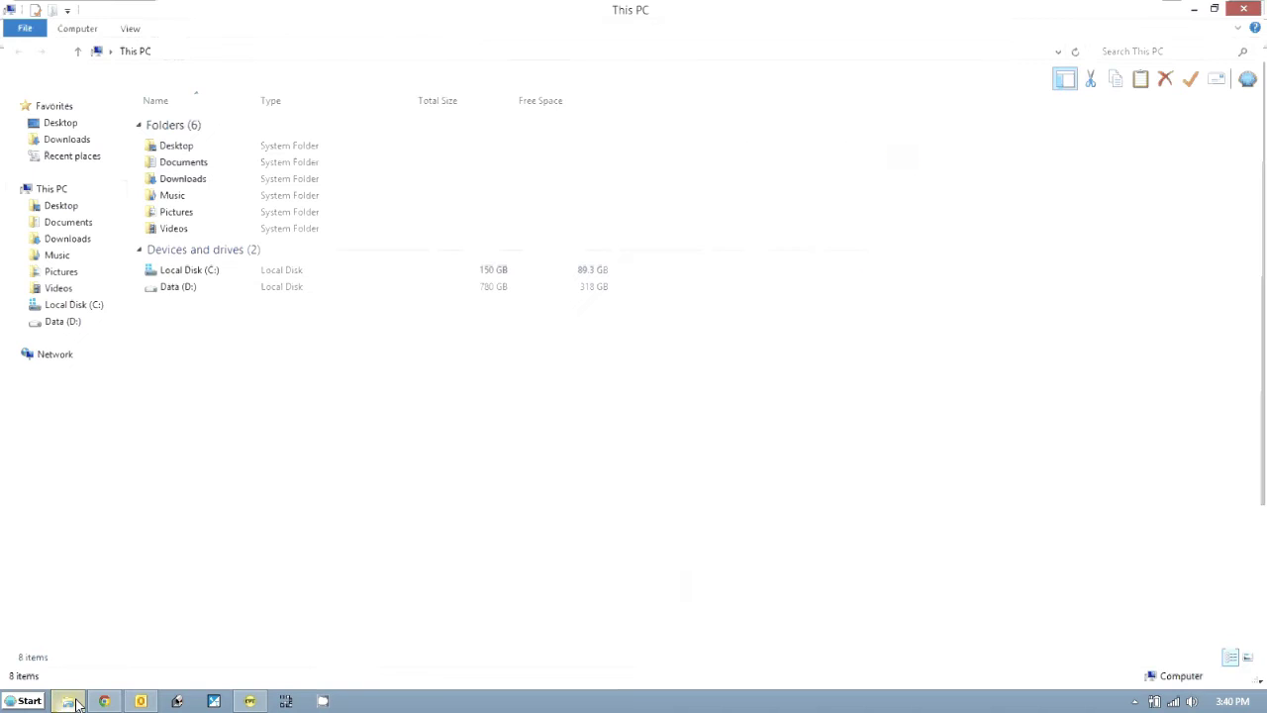
click(54, 323)
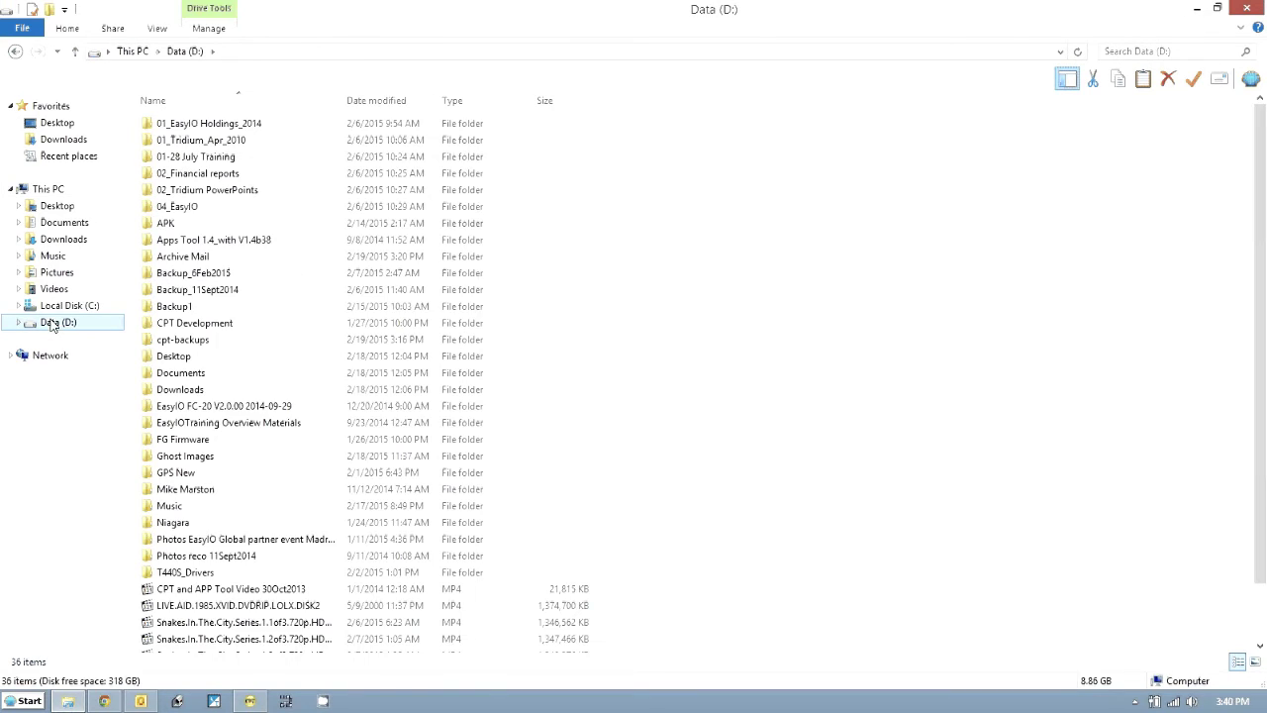
double_click(211, 349)
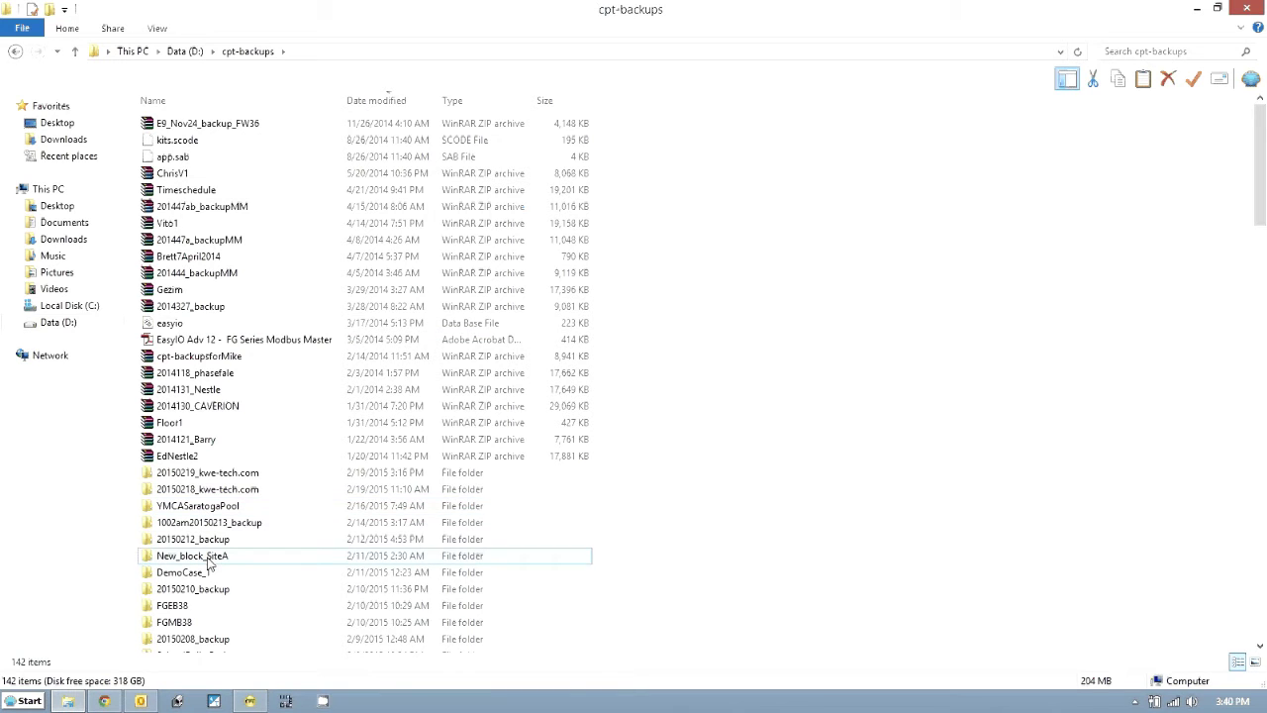
click(1264, 563)
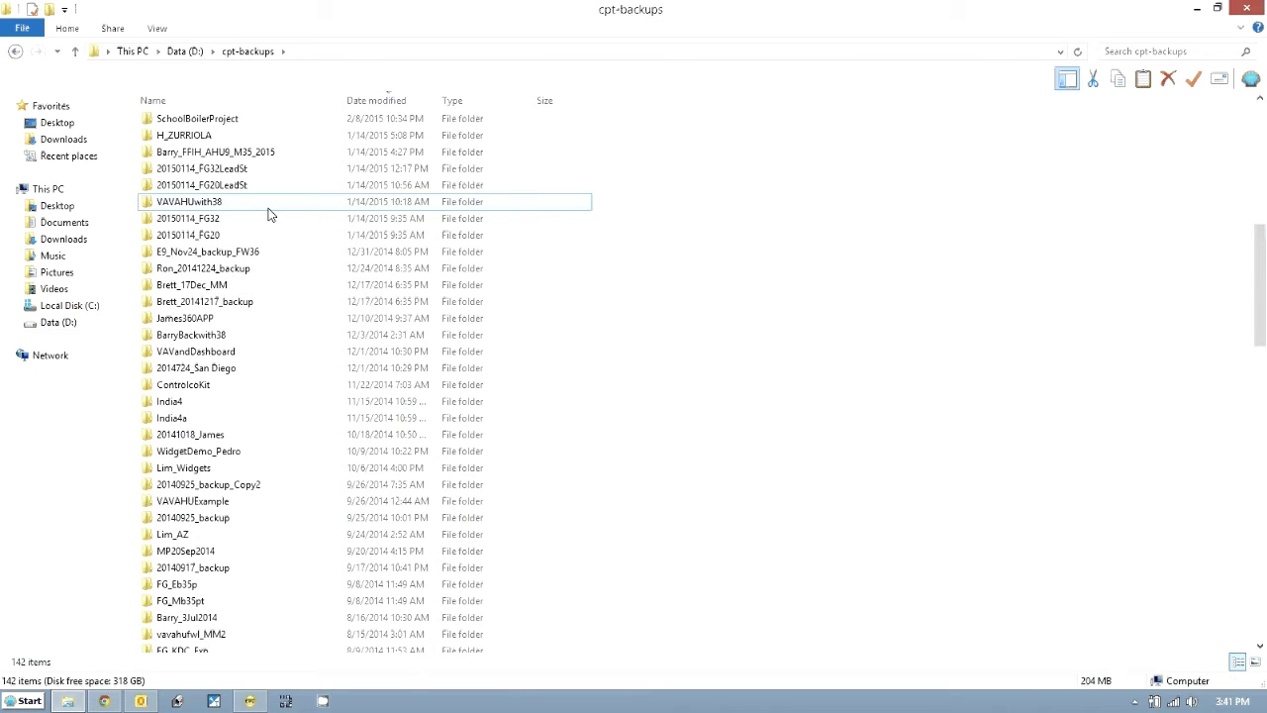
double_click(208, 120)
double_click(166, 125)
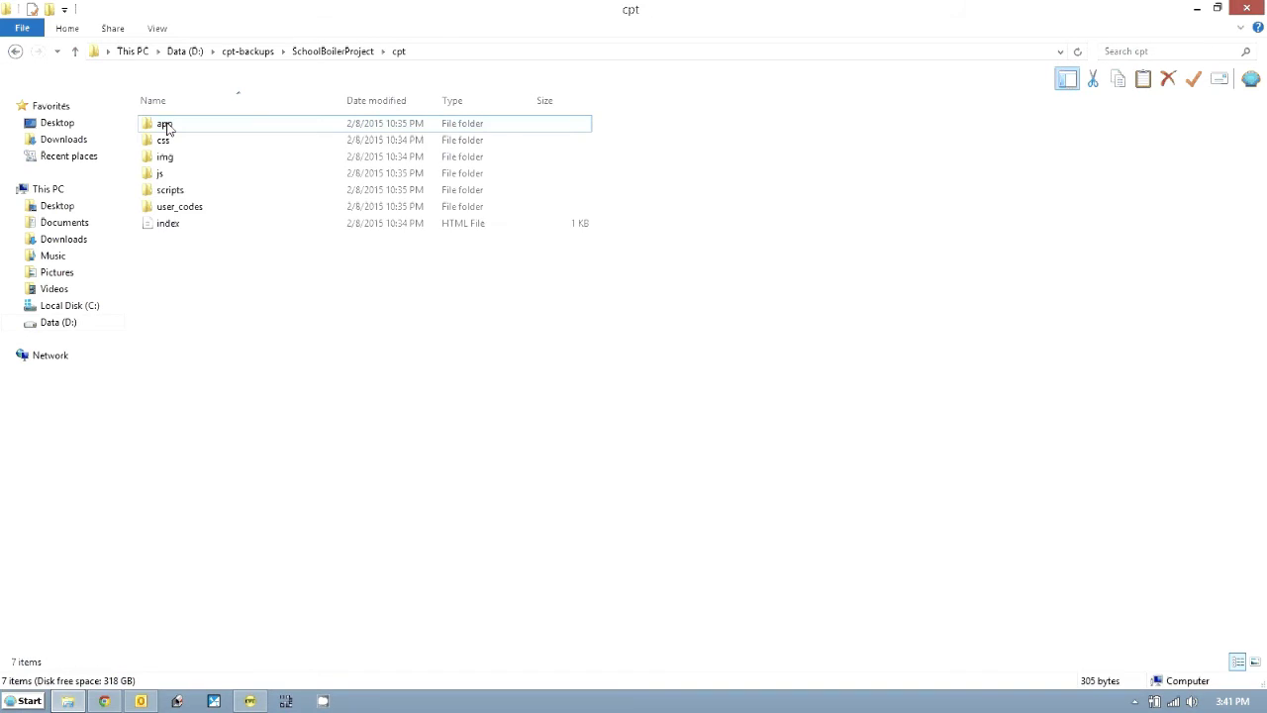
double_click(166, 126)
double_click(167, 141)
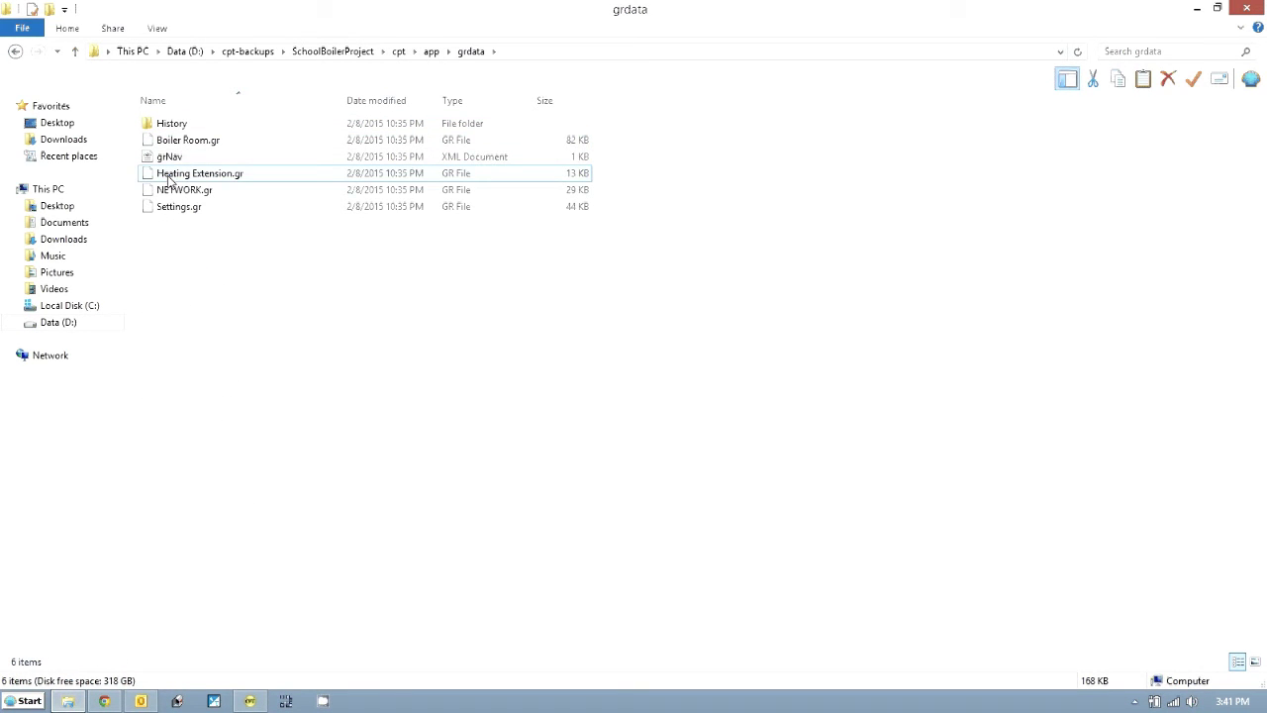
- Copy the Boiler Room.gr, grNav, Heating Extension.gr, NETWORK.gr and Settings.gr files, leaving out the History folder
click(169, 175)
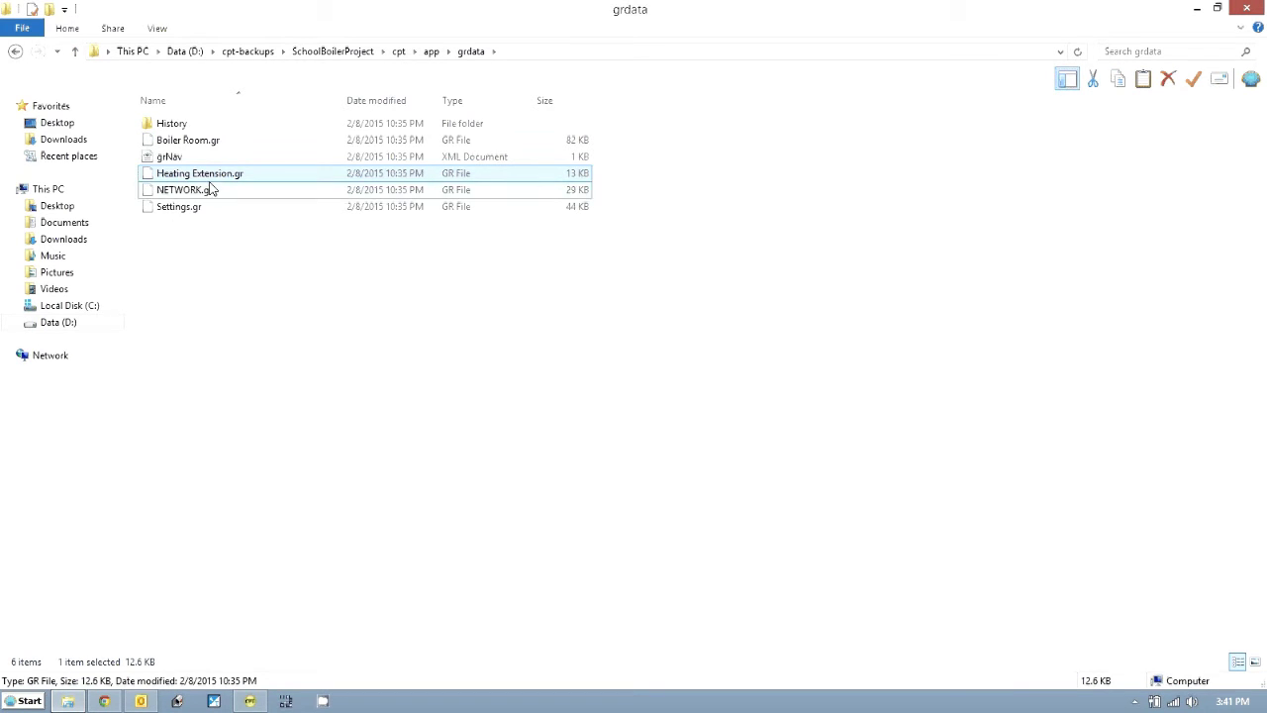
click(206, 146)
key(shift+Down)
key(shift+Down)
key(shift+Down)
key(shift+Down)
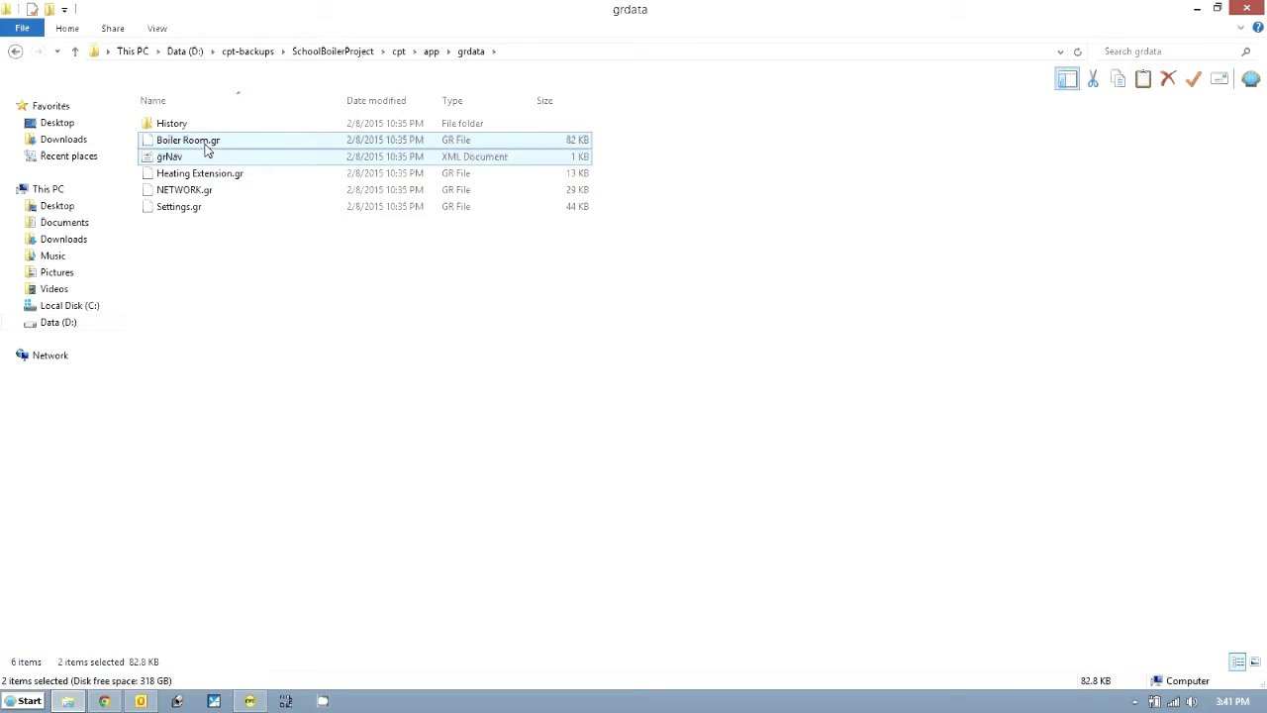
right_click(206, 146)
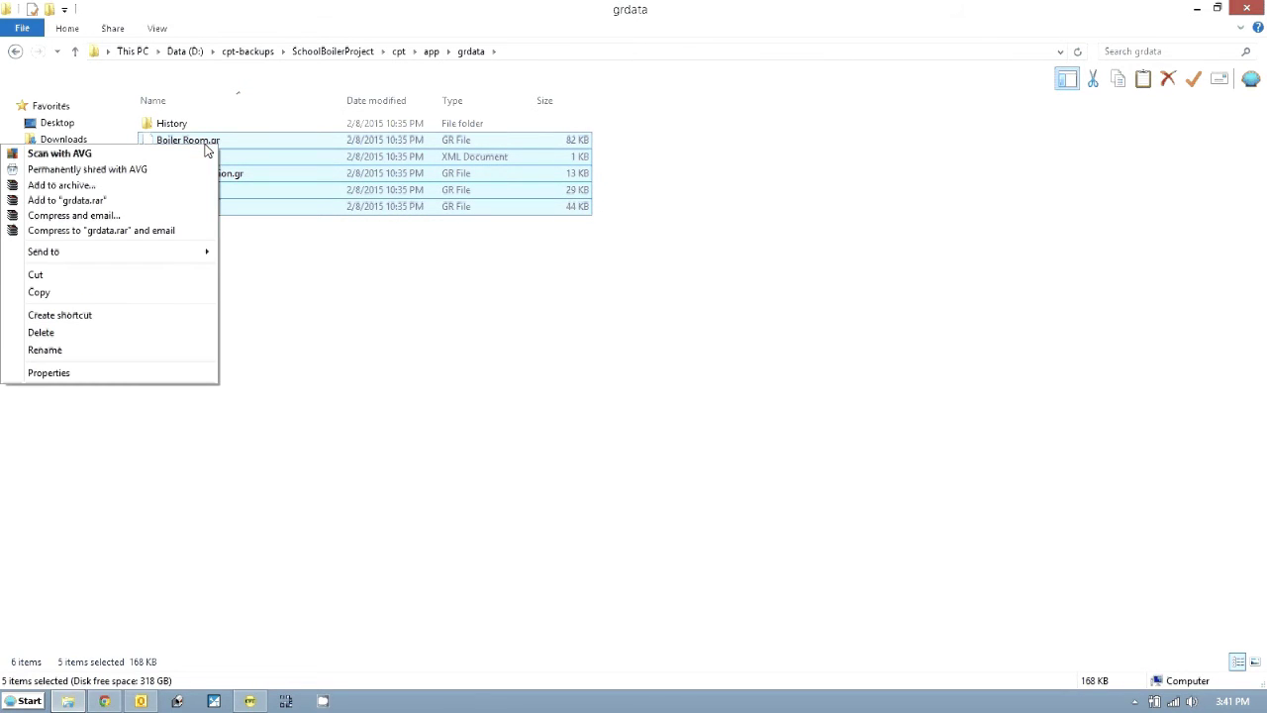
click(148, 298)
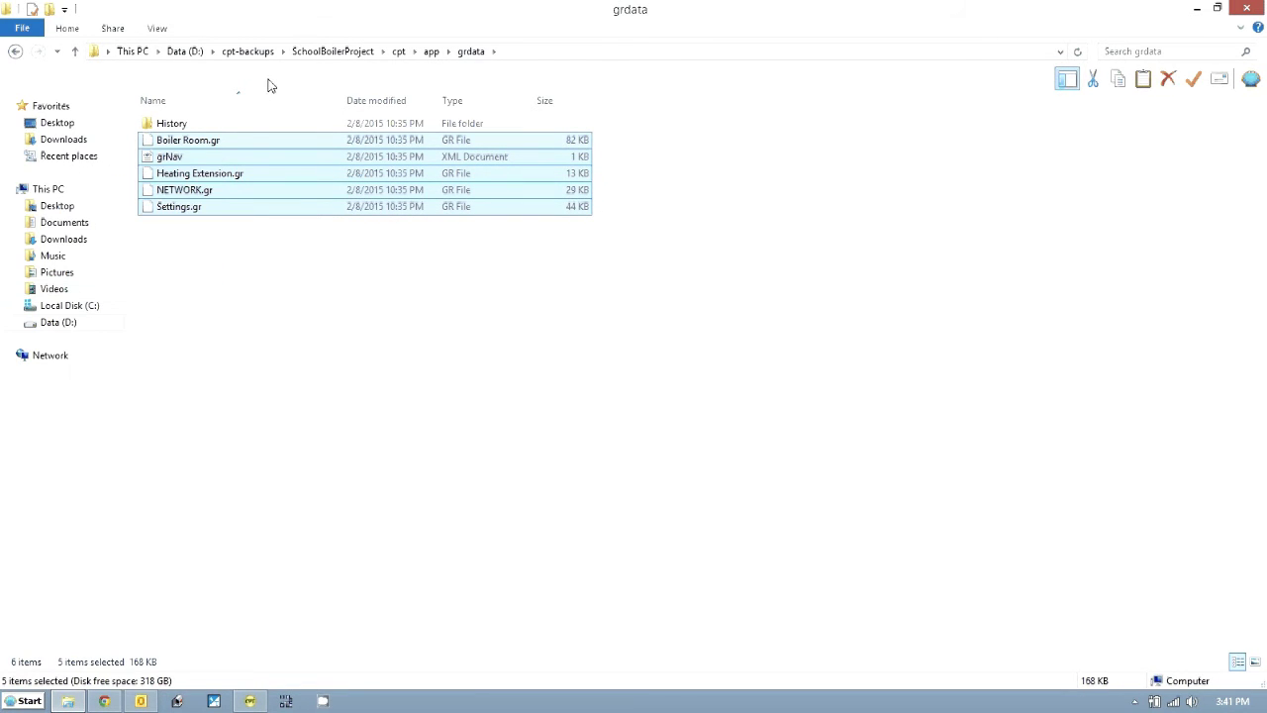
- Go to the Graphics folder at D:\CPT Development\cpt-dev_20150109\cpt-dev\files\Recent\Sedona App
click(249, 51)
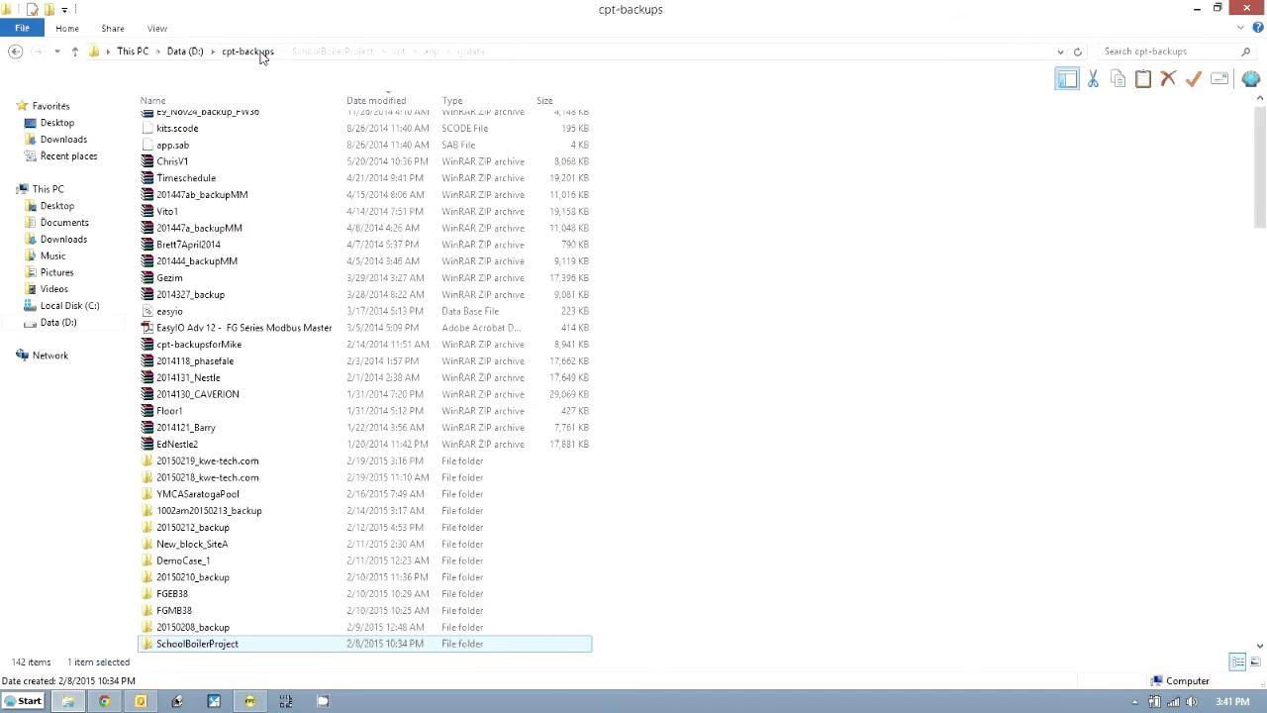
click(58, 322)
double_click(181, 327)
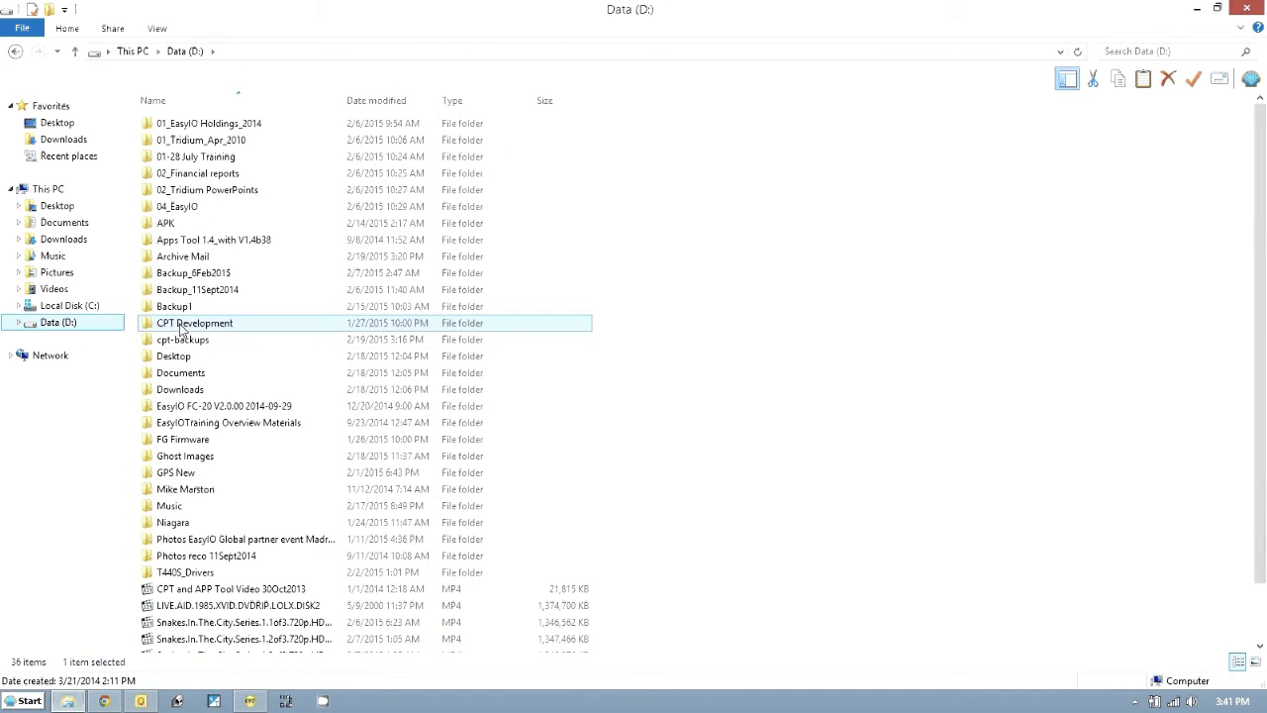
double_click(192, 209)
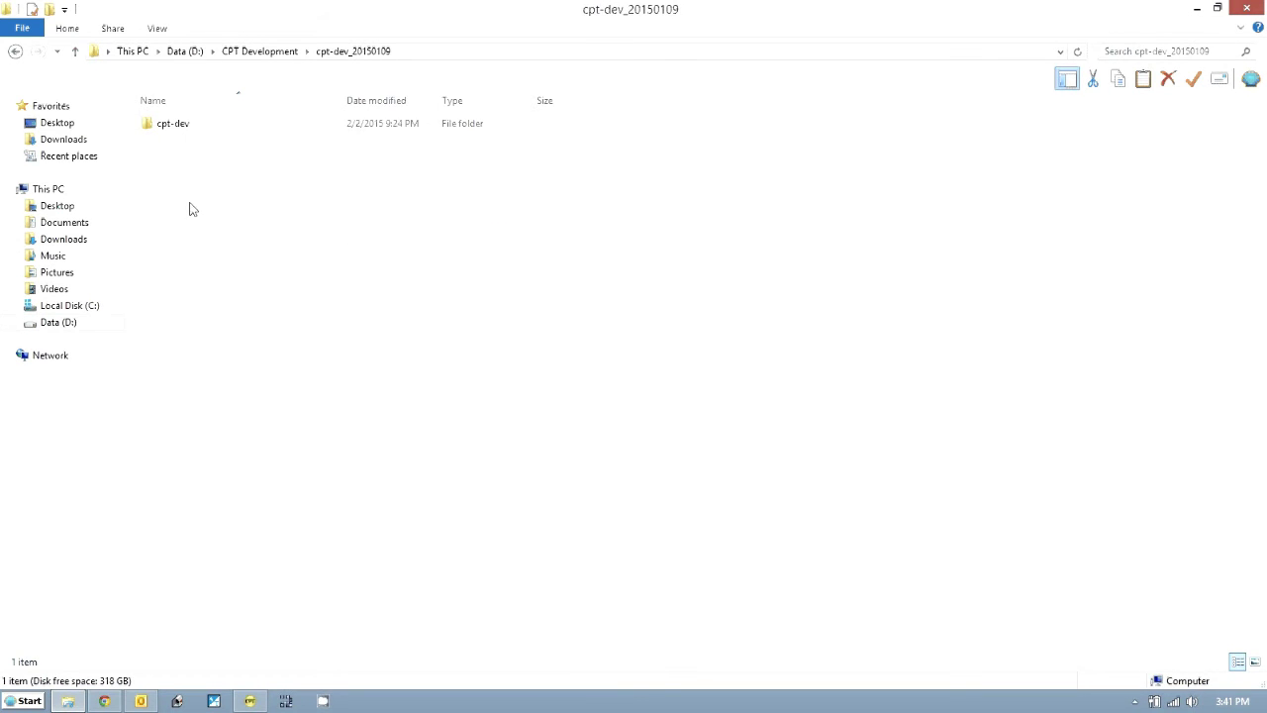
double_click(178, 124)
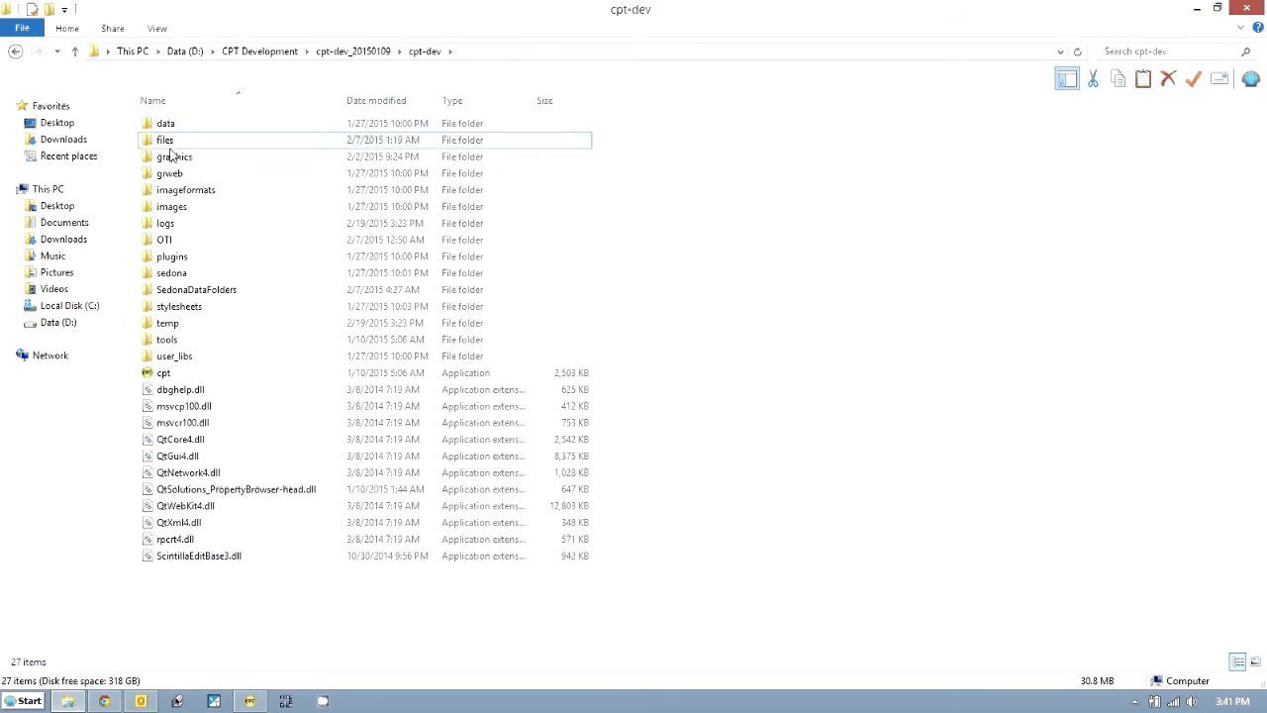
double_click(168, 144)
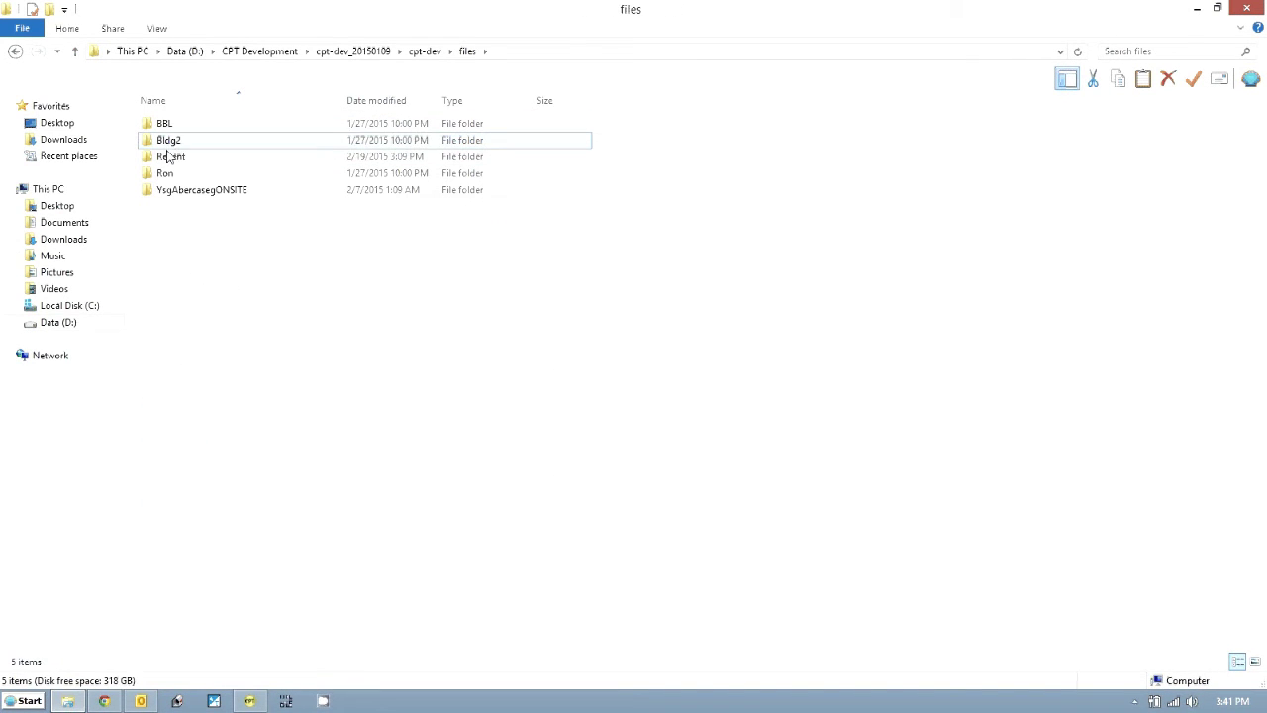
double_click(169, 159)
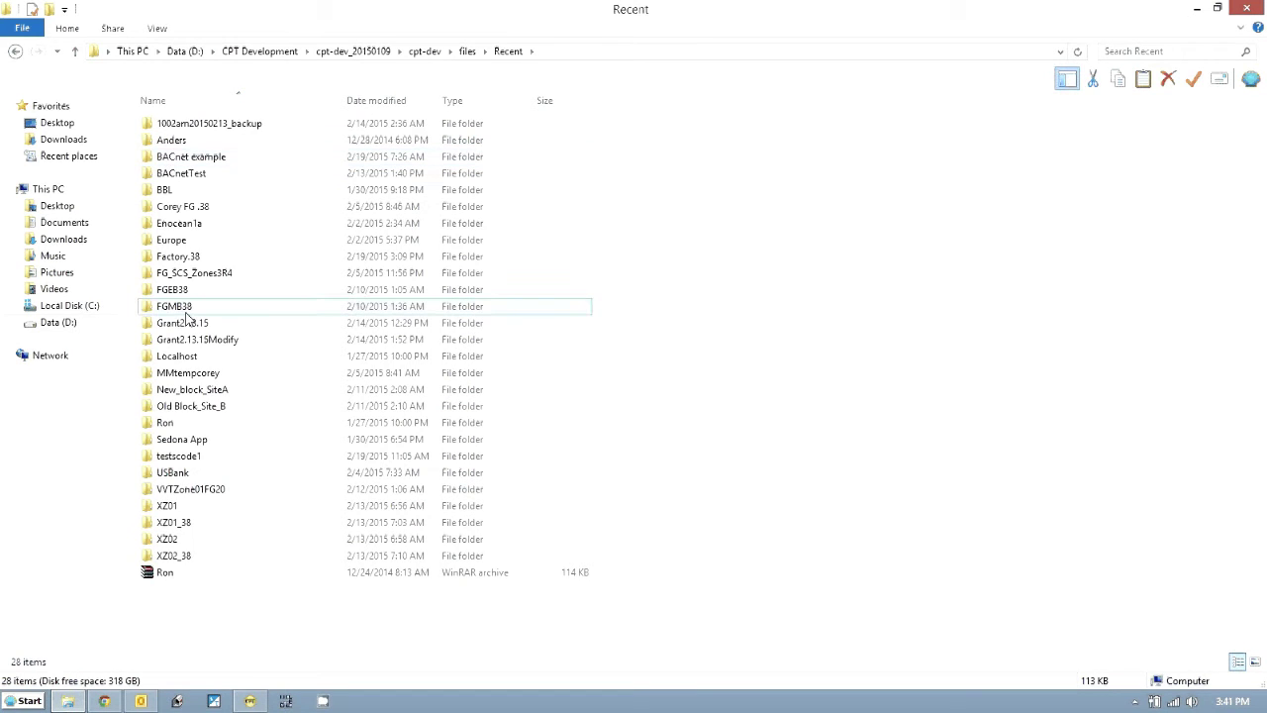
double_click(174, 443)
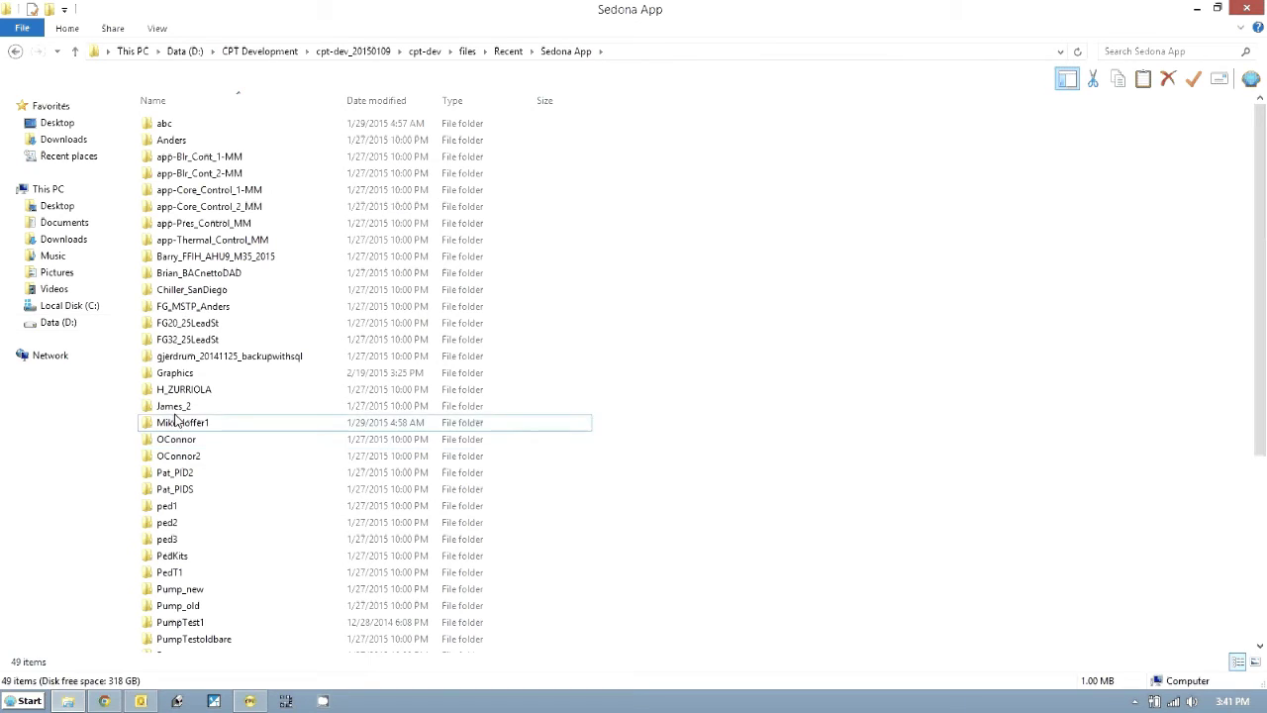
double_click(180, 376)
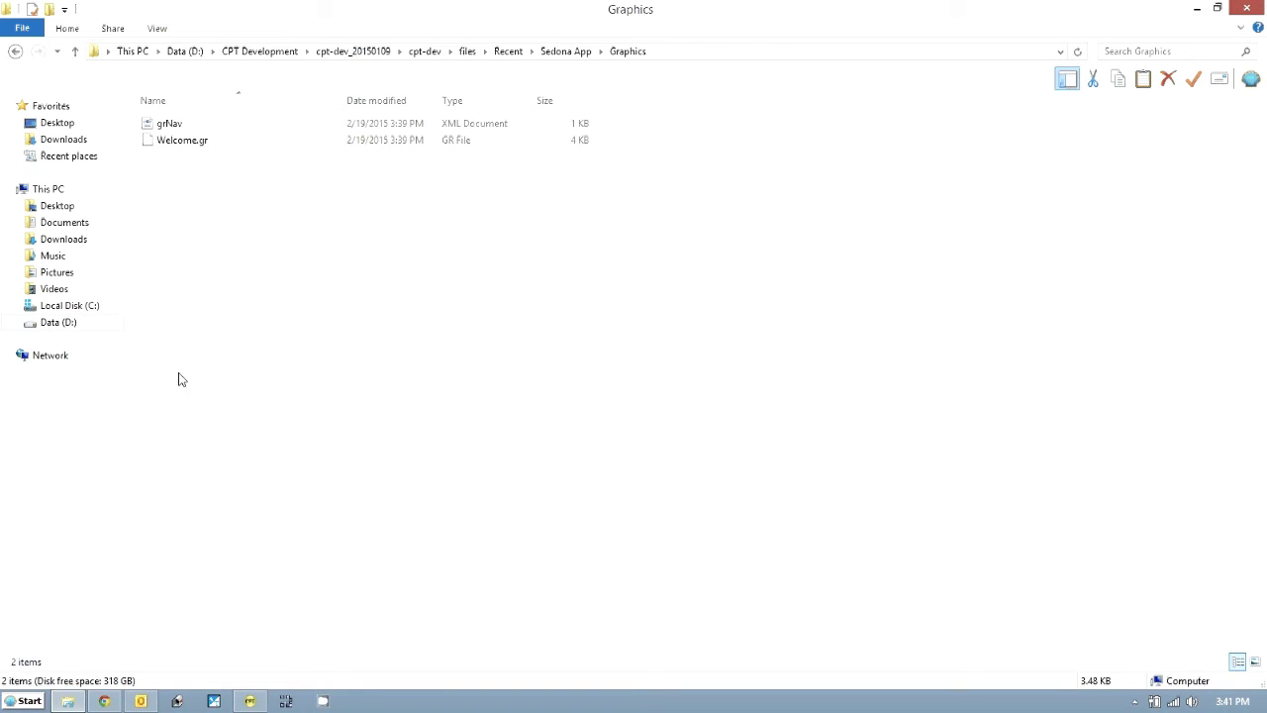
- Paste the copied graphic files into the Graphics folder, skipping the duplicate grNav.xml
right_click(180, 208)
click(124, 311)
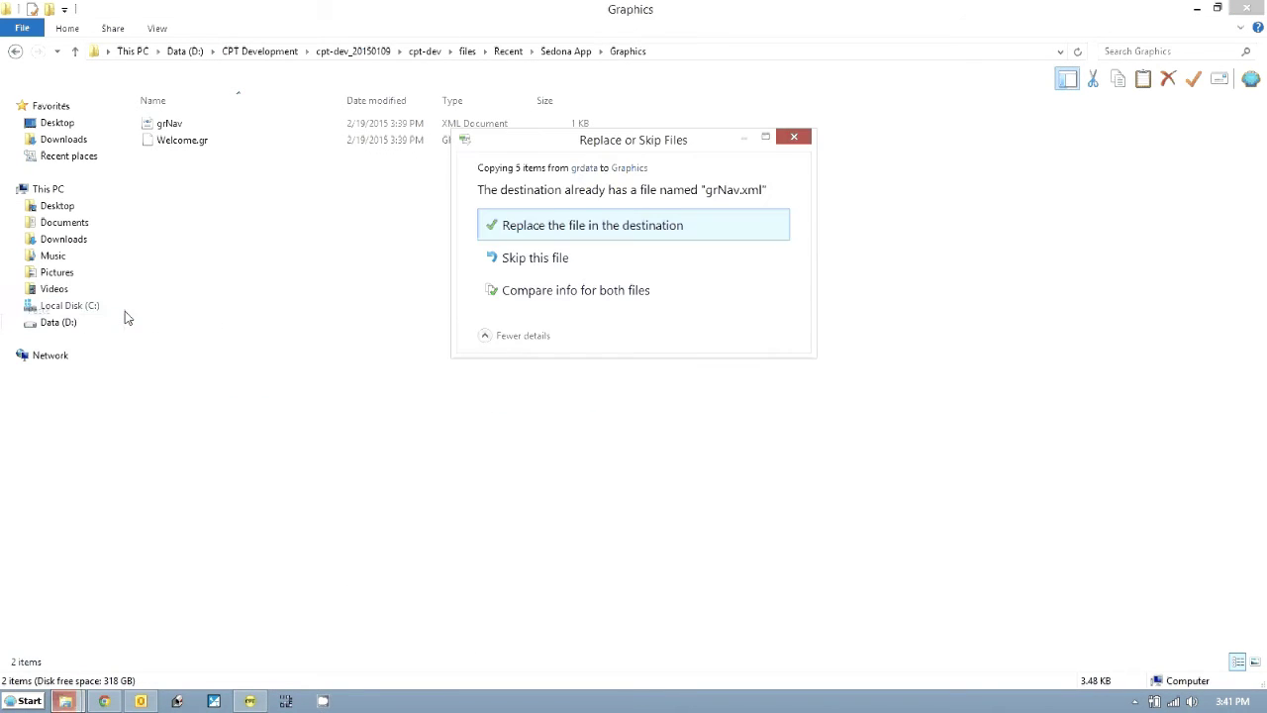
click(514, 262)
- Back in CPT Tools, open the imported Boiler Room, Heating Extension, NETWORK and Settings graphics in turn to review them
key(alt+Tab)
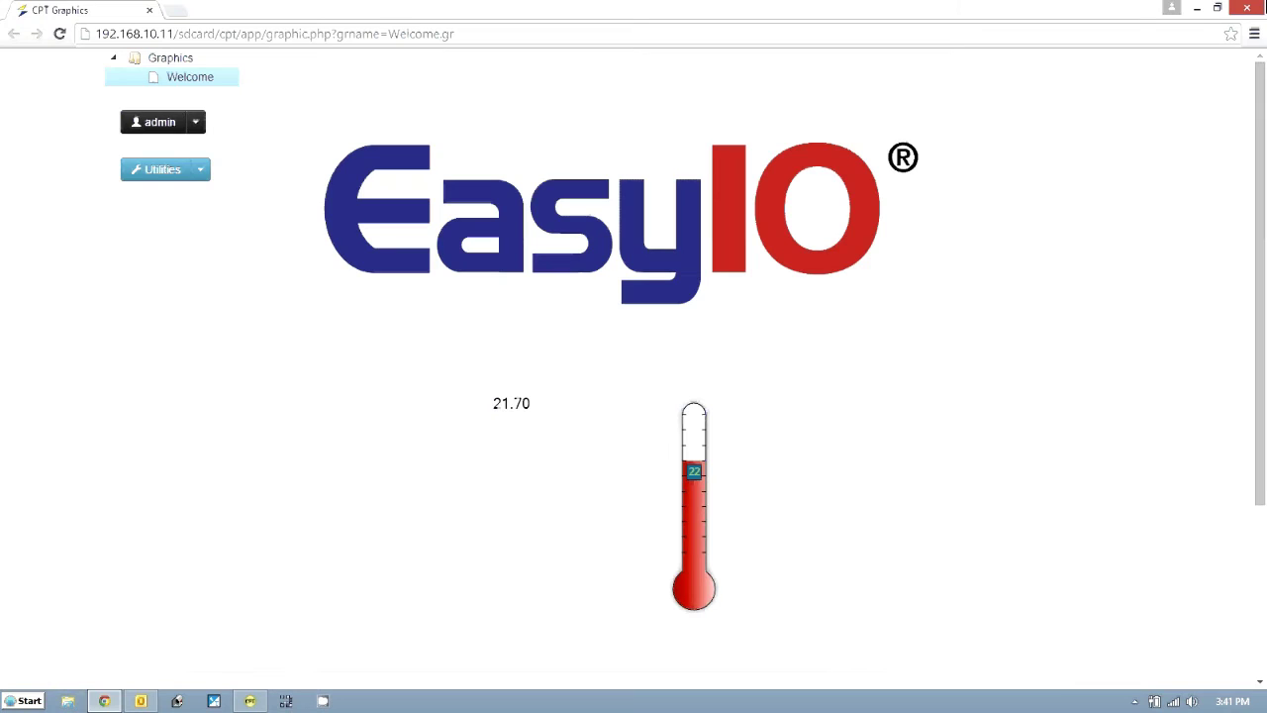
click(243, 701)
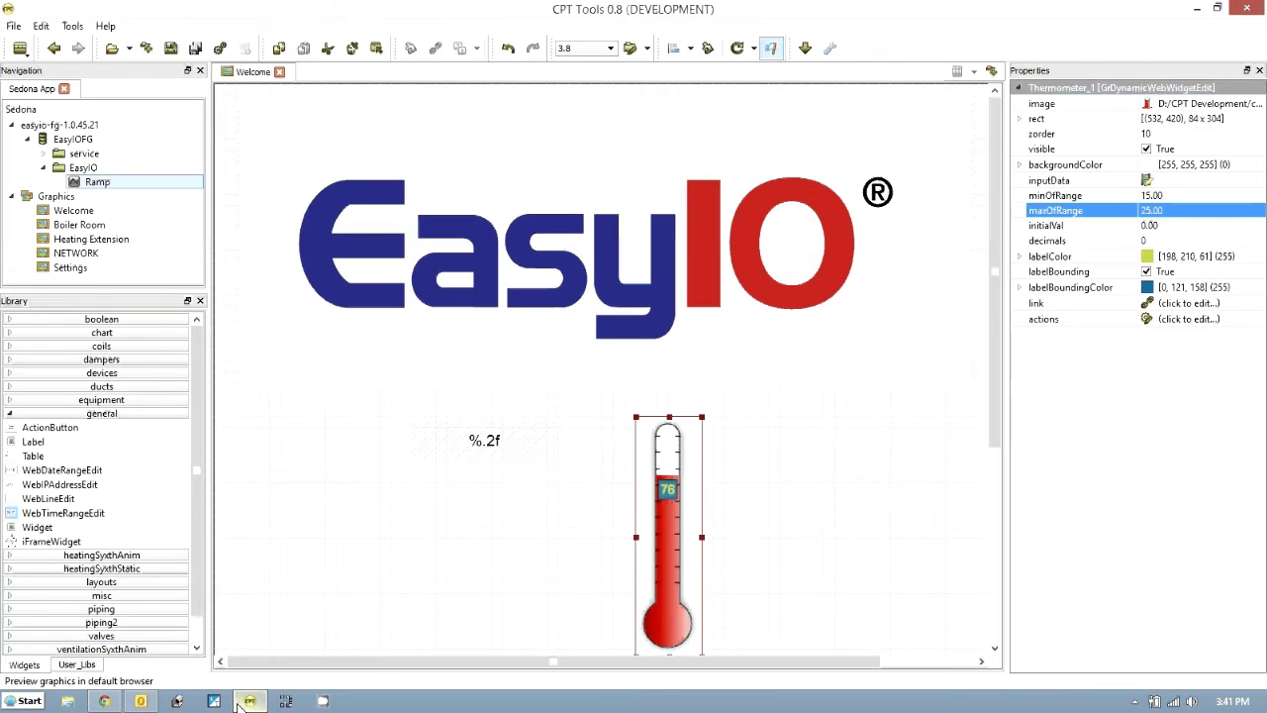
double_click(82, 226)
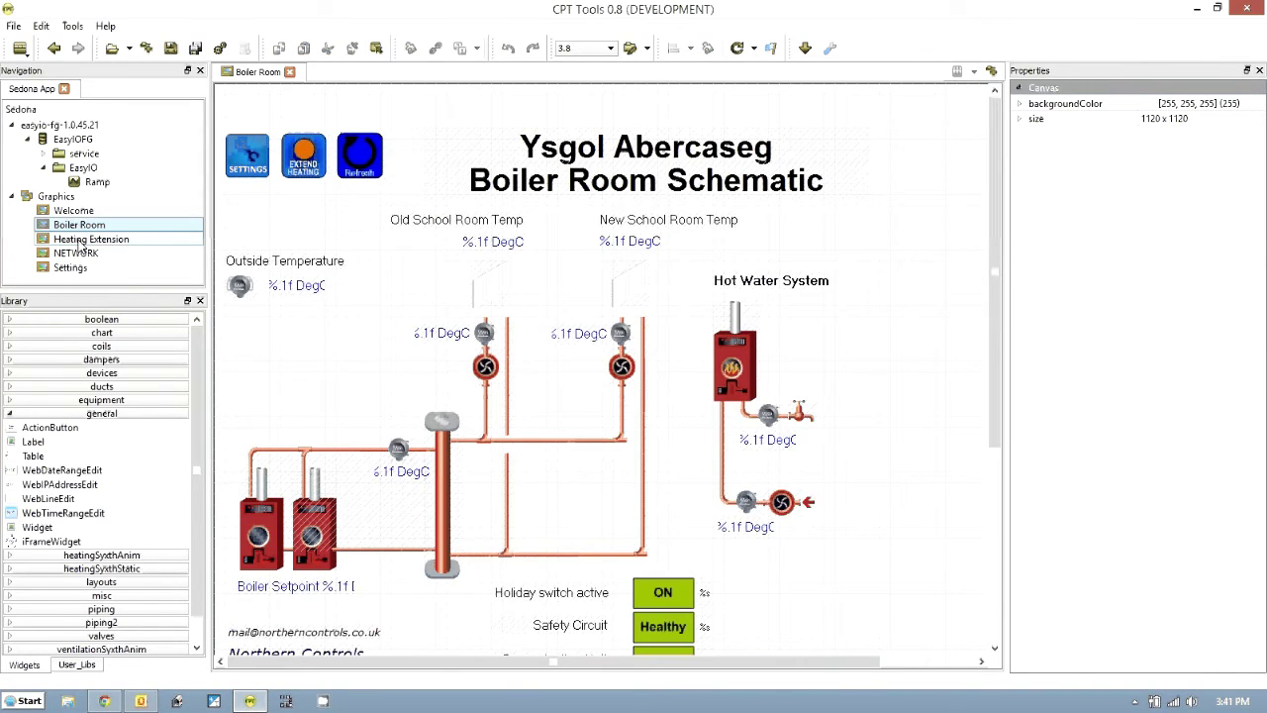
double_click(81, 241)
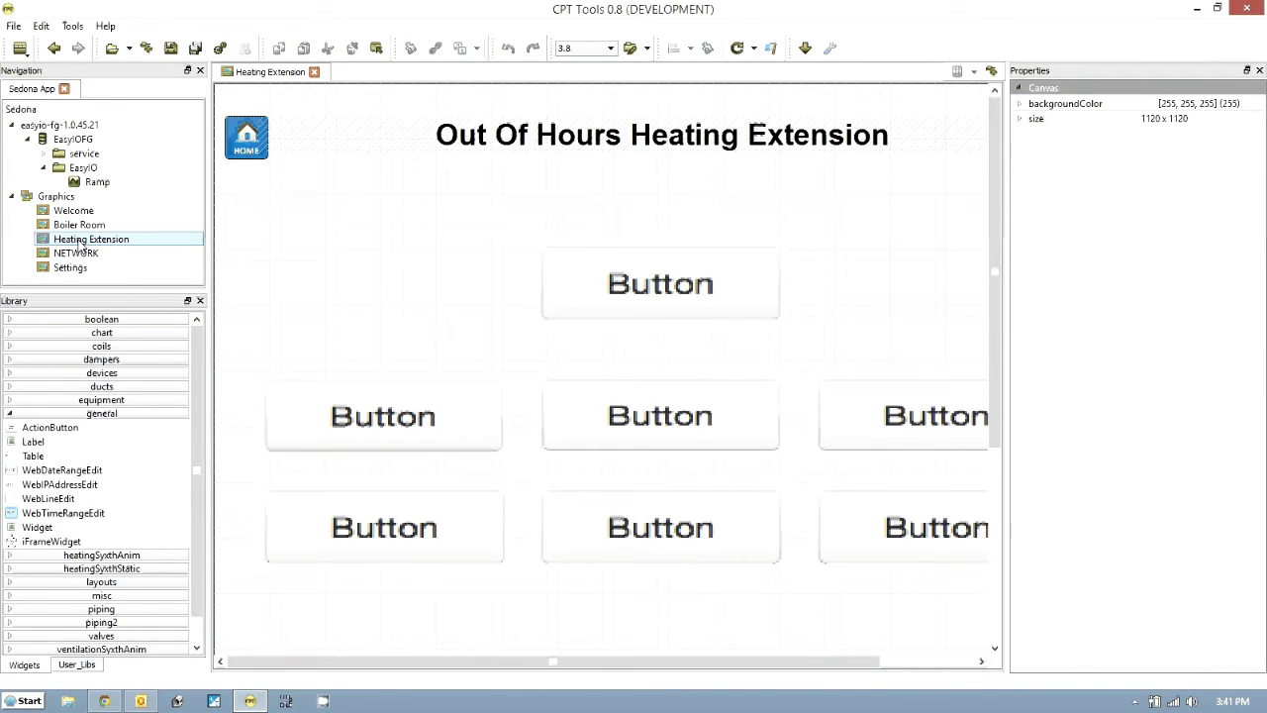
click(77, 256)
double_click(78, 256)
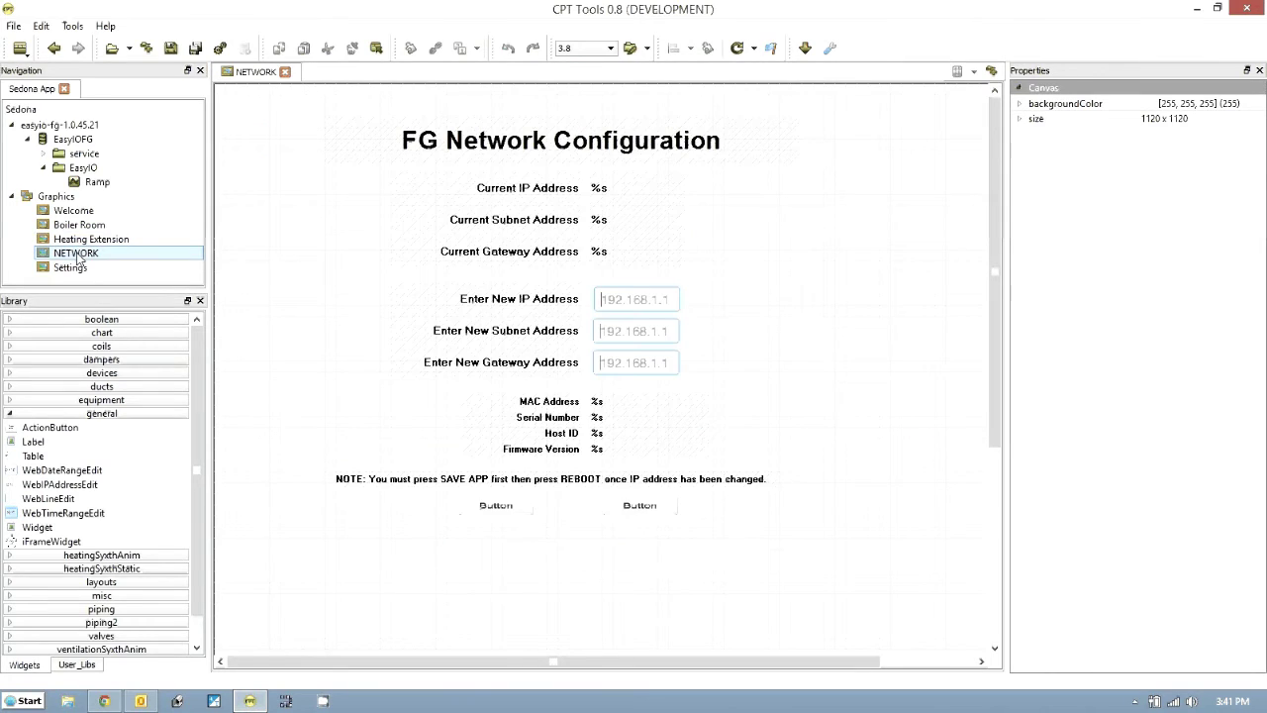
double_click(71, 269)
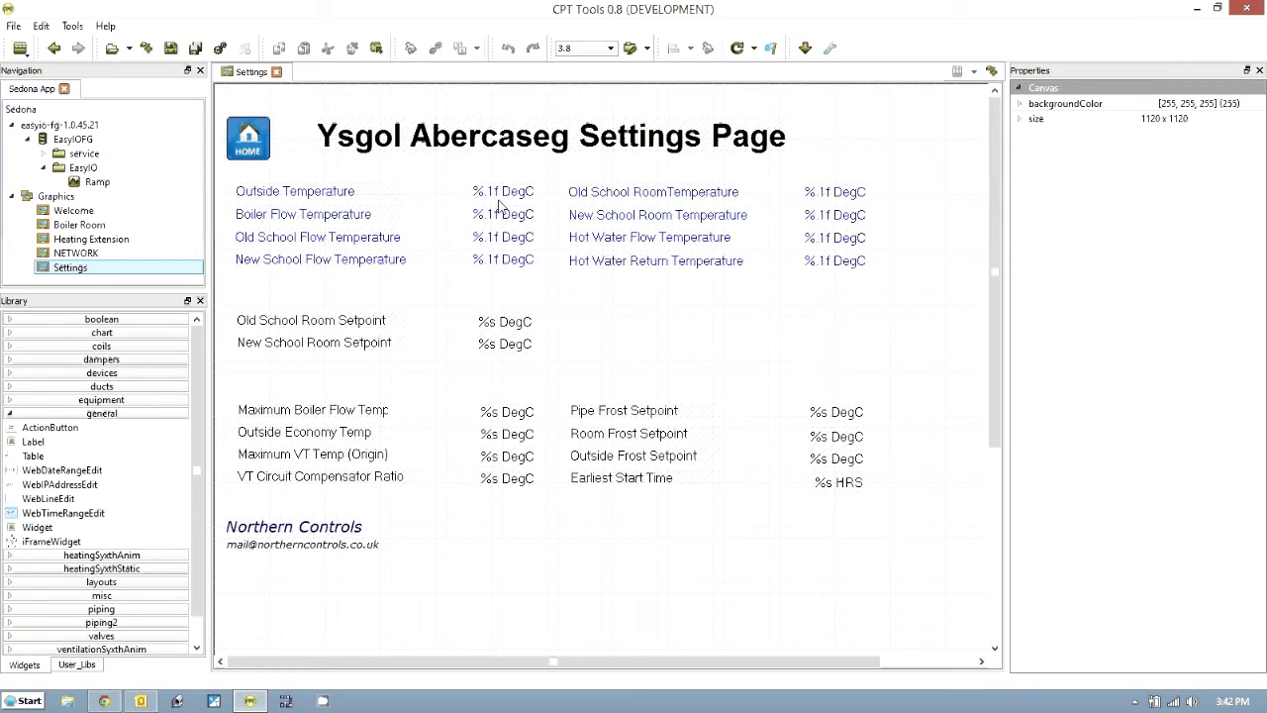
- Edit the text event of the Outside Temperature value label on the Settings page, pointing it to the Ramp component under EasyIO
mouse_move(501, 195)
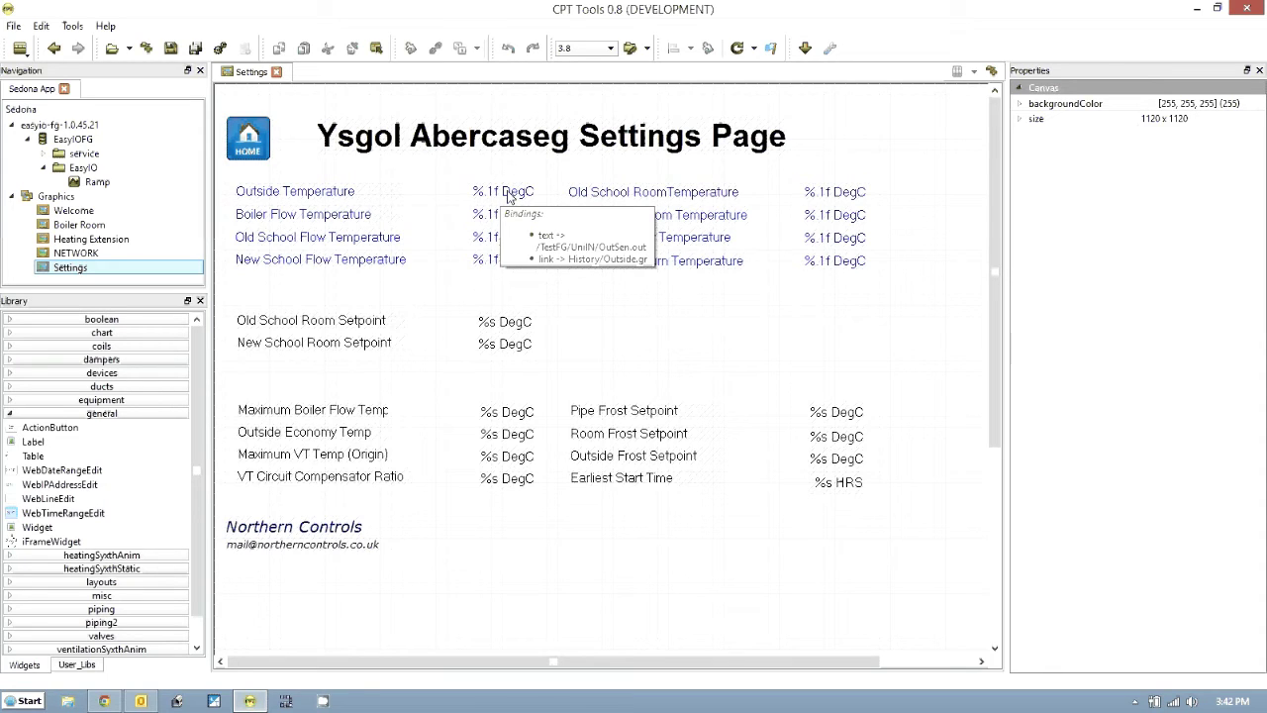
click(508, 195)
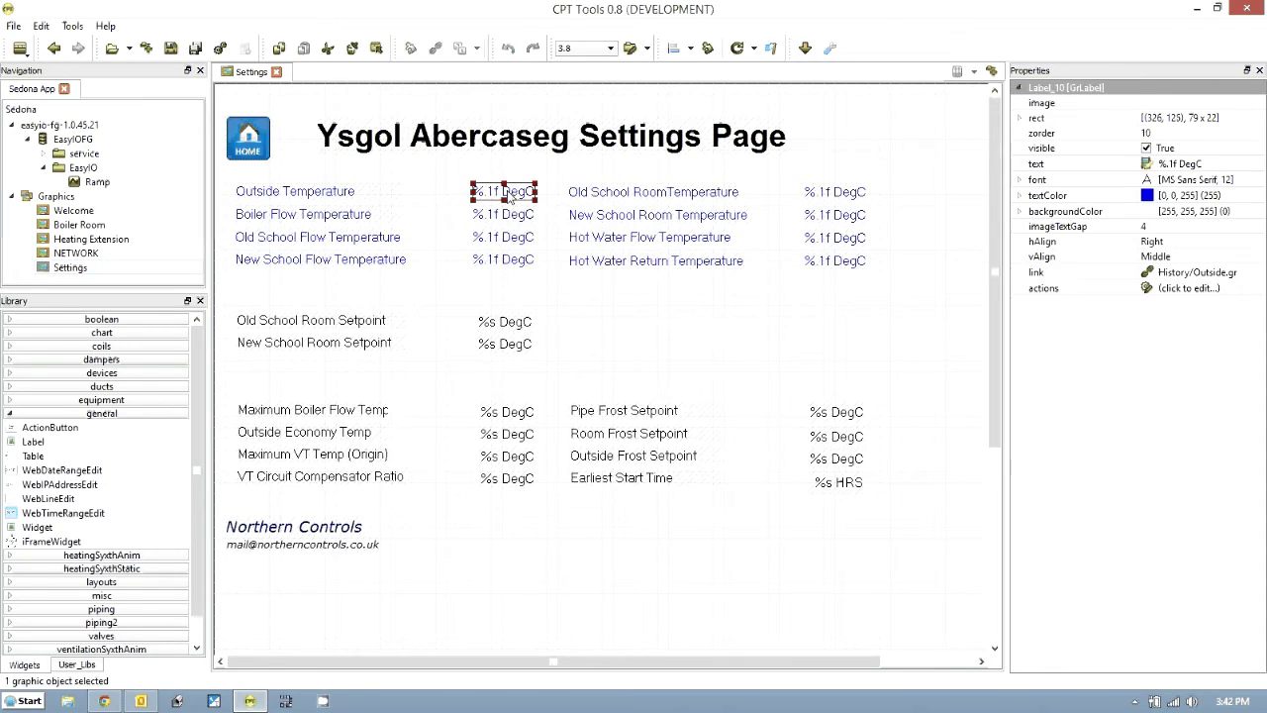
right_click(508, 195)
click(483, 194)
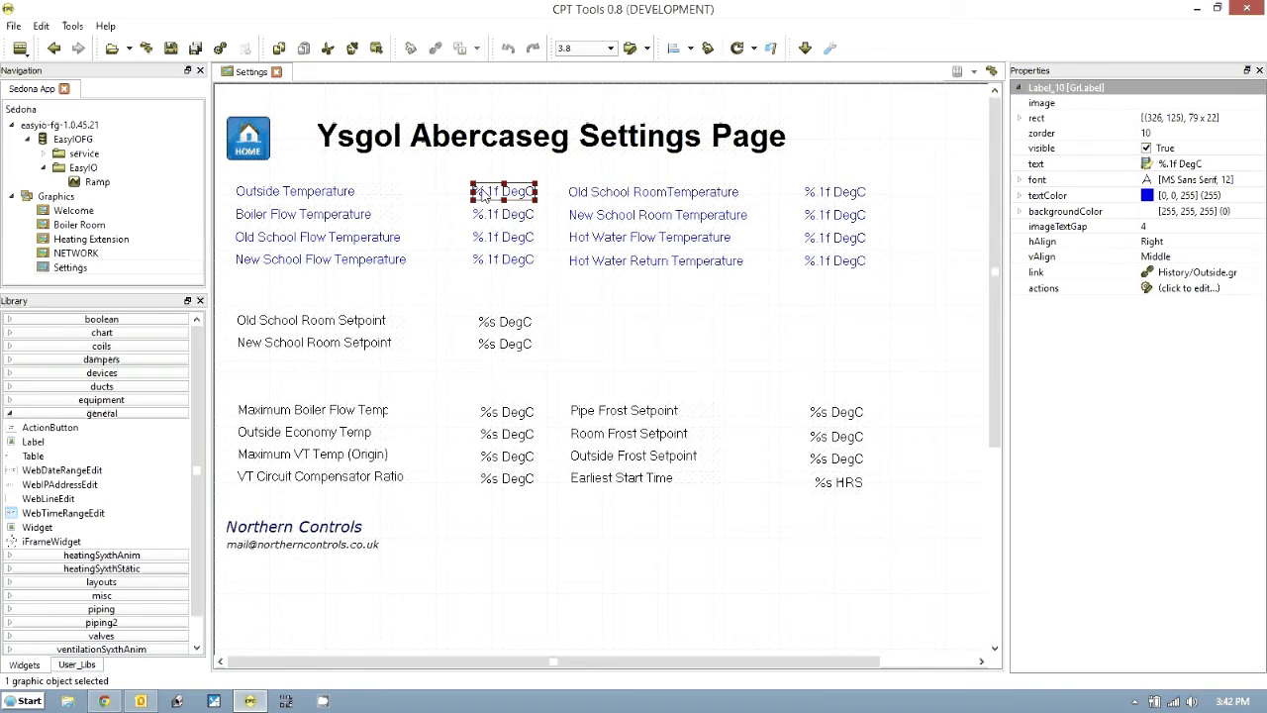
right_click(1152, 163)
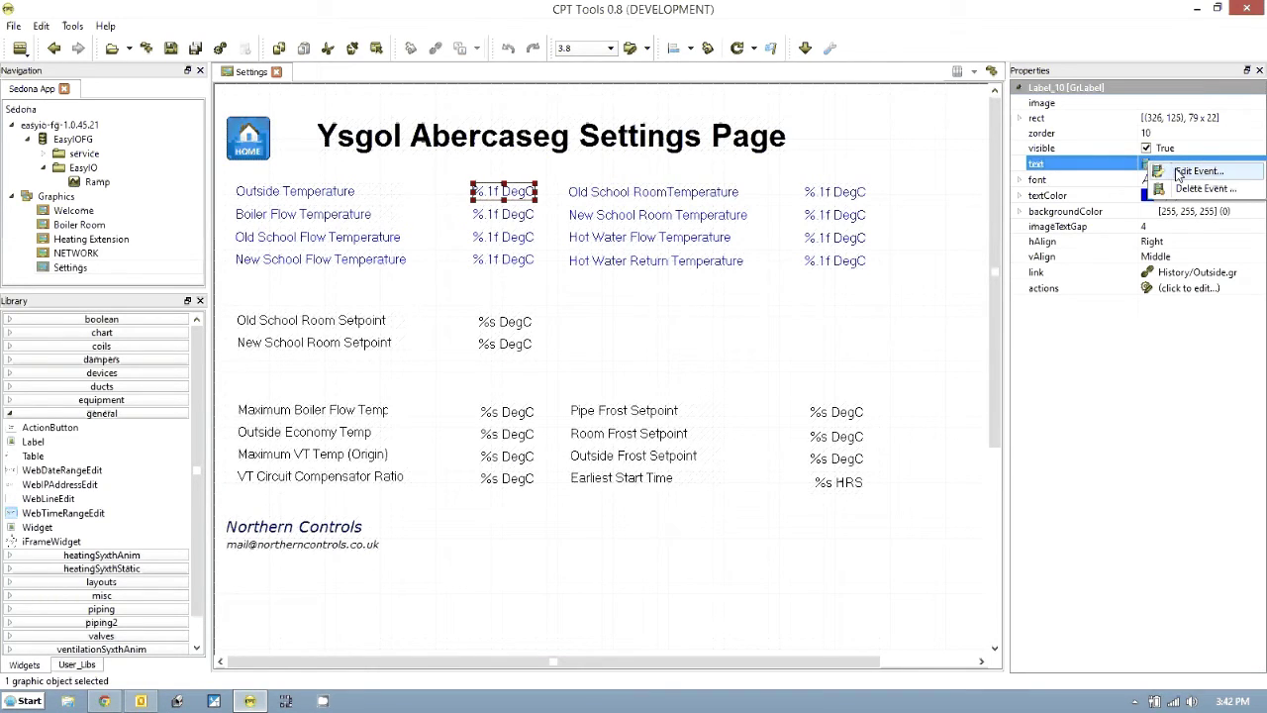
click(1198, 171)
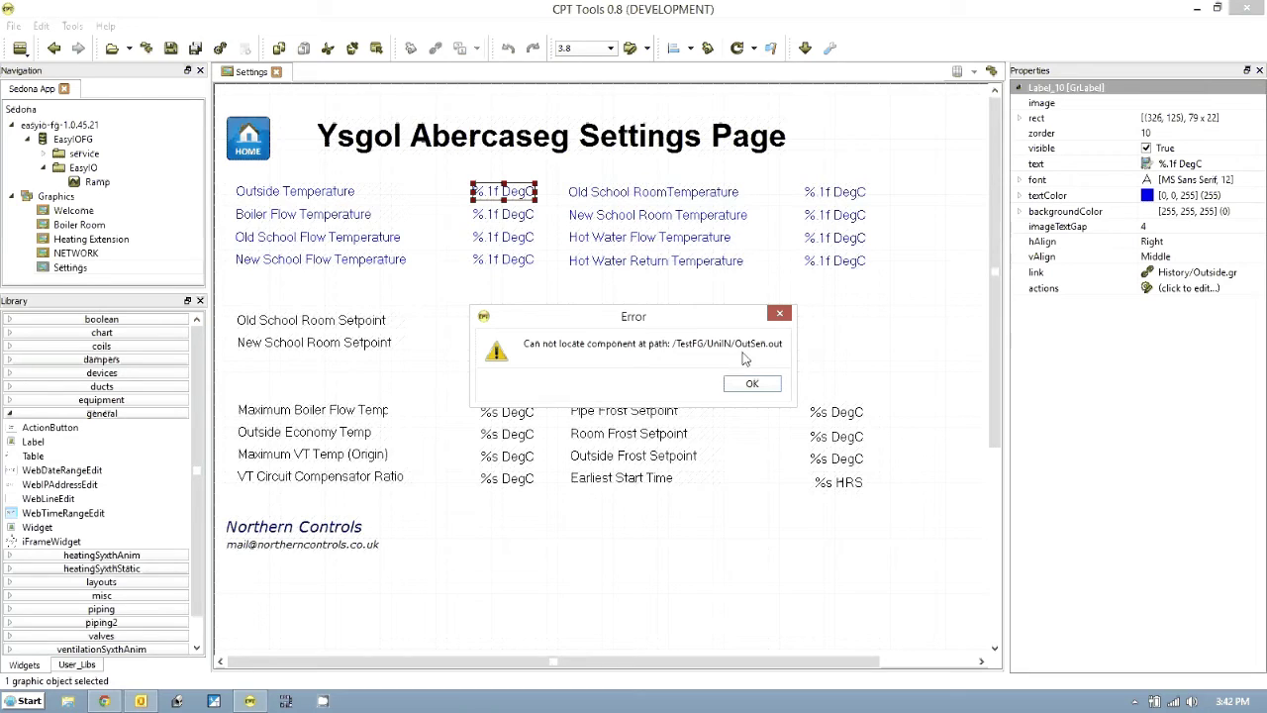
click(752, 382)
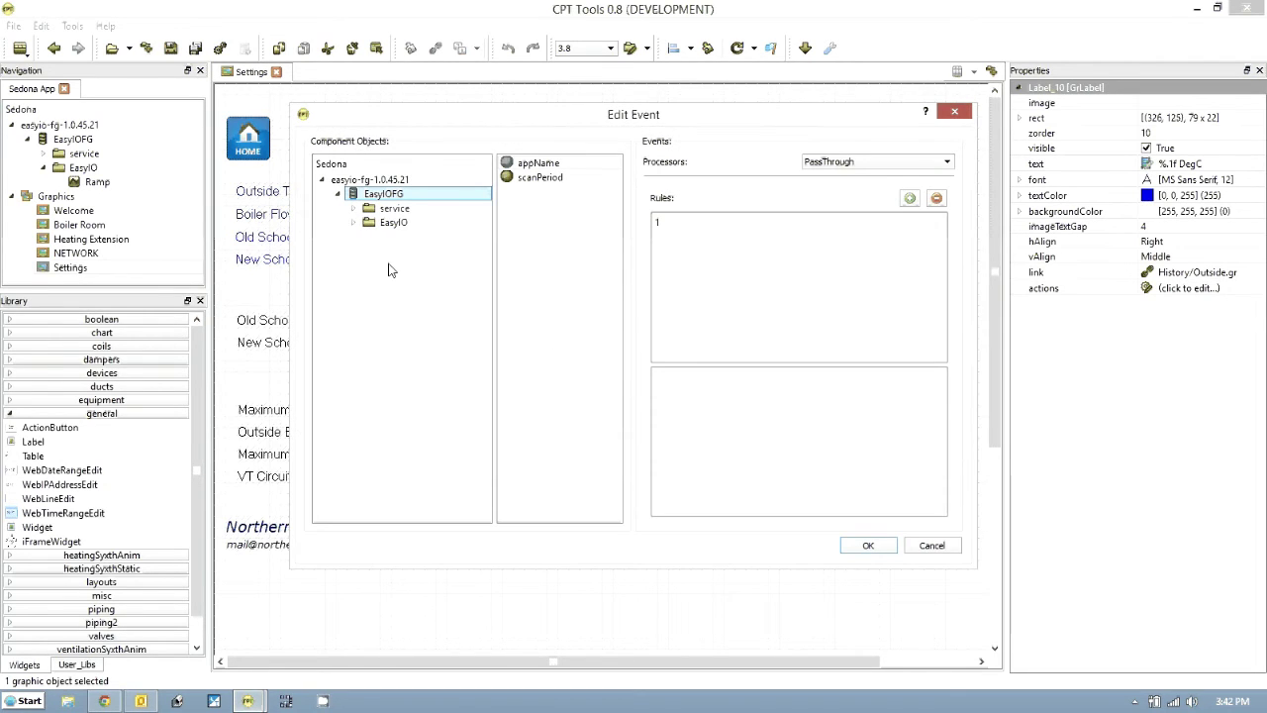
click(354, 221)
click(406, 237)
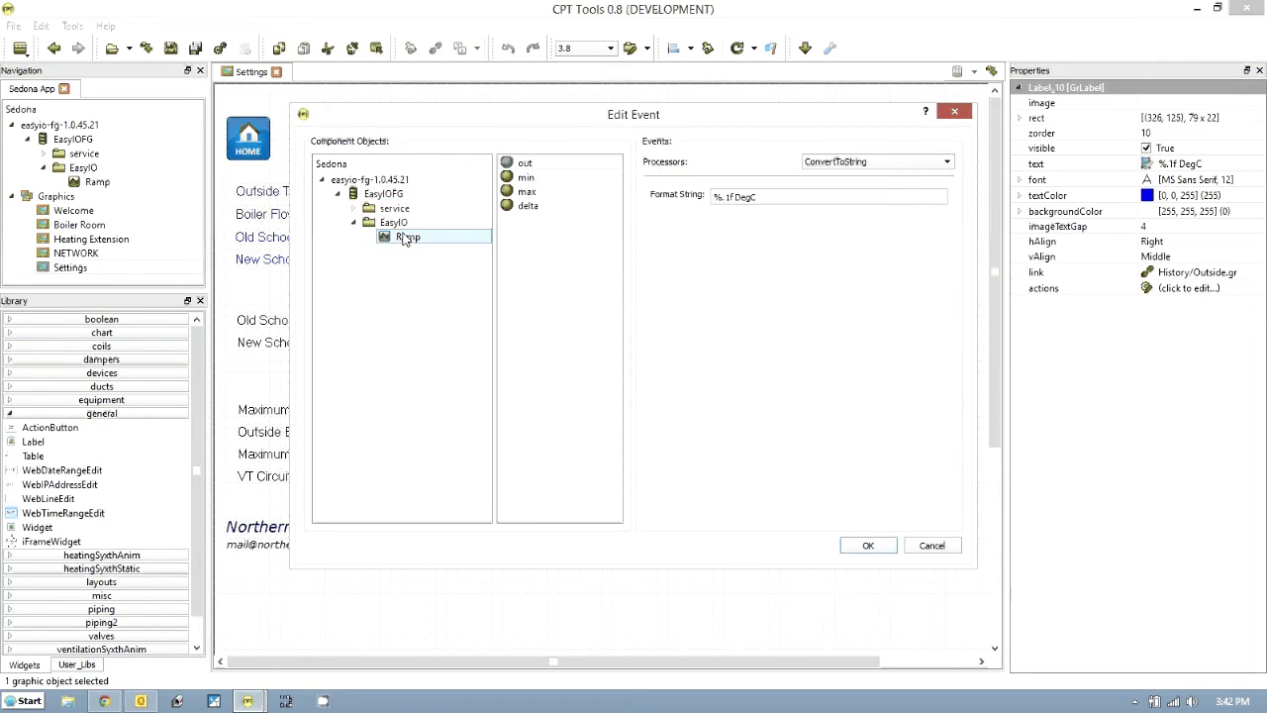
click(890, 547)
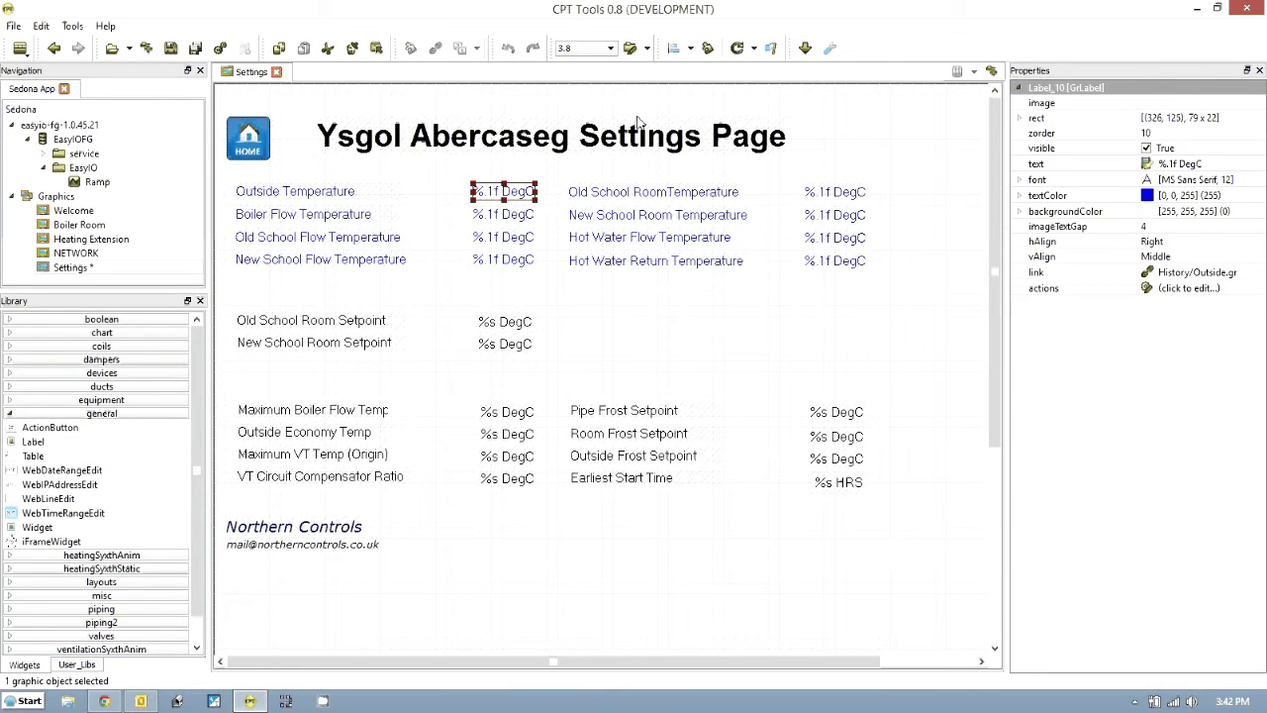
click(739, 50)
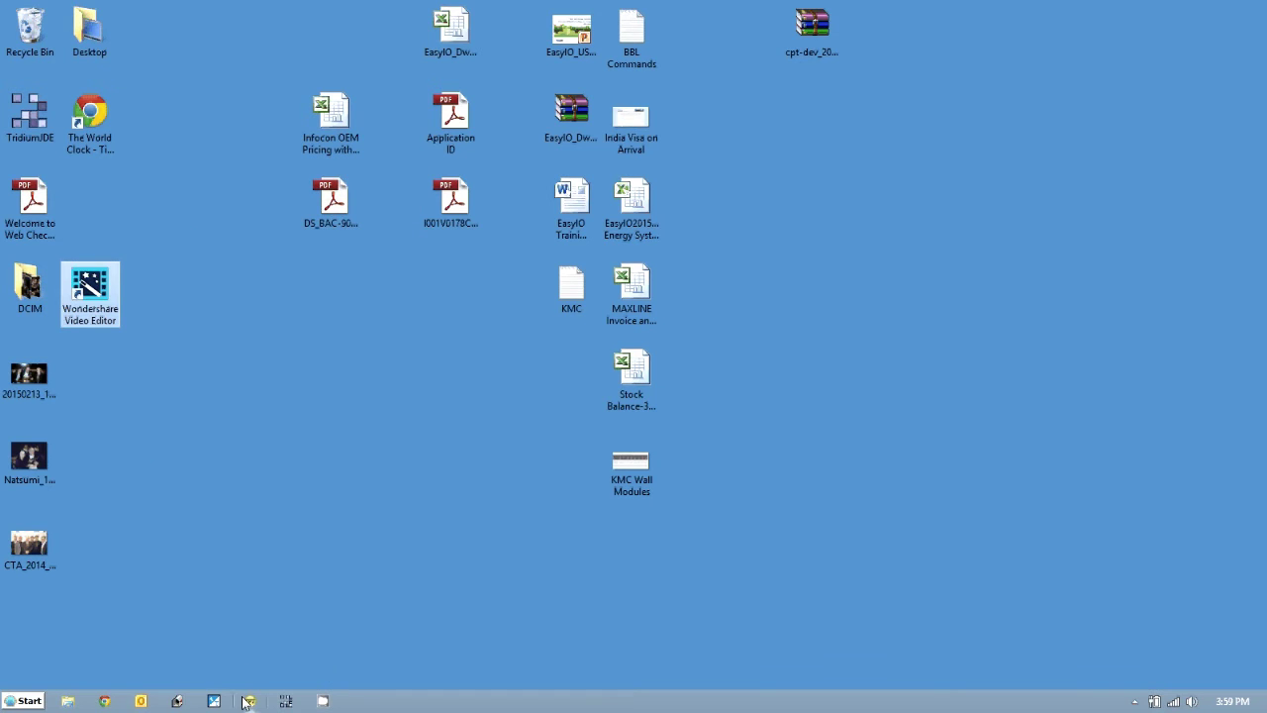
- Switch from the desktop to the CPT Tools window
click(247, 701)
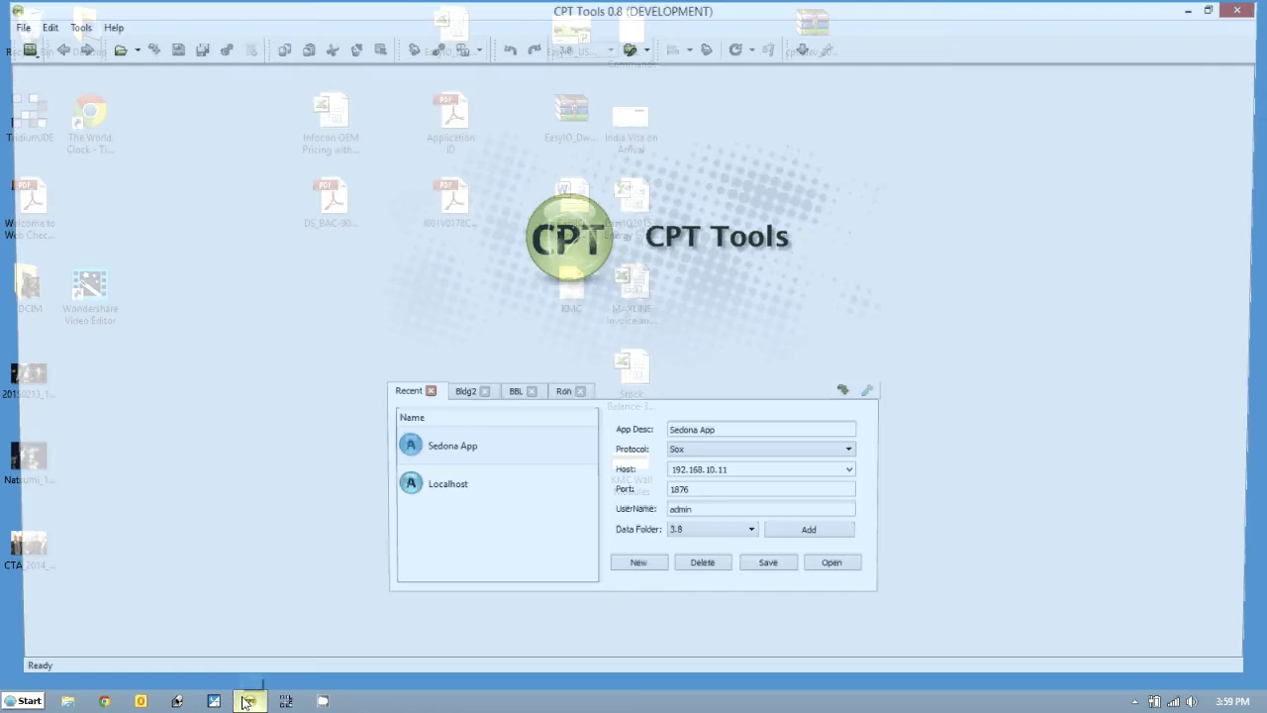